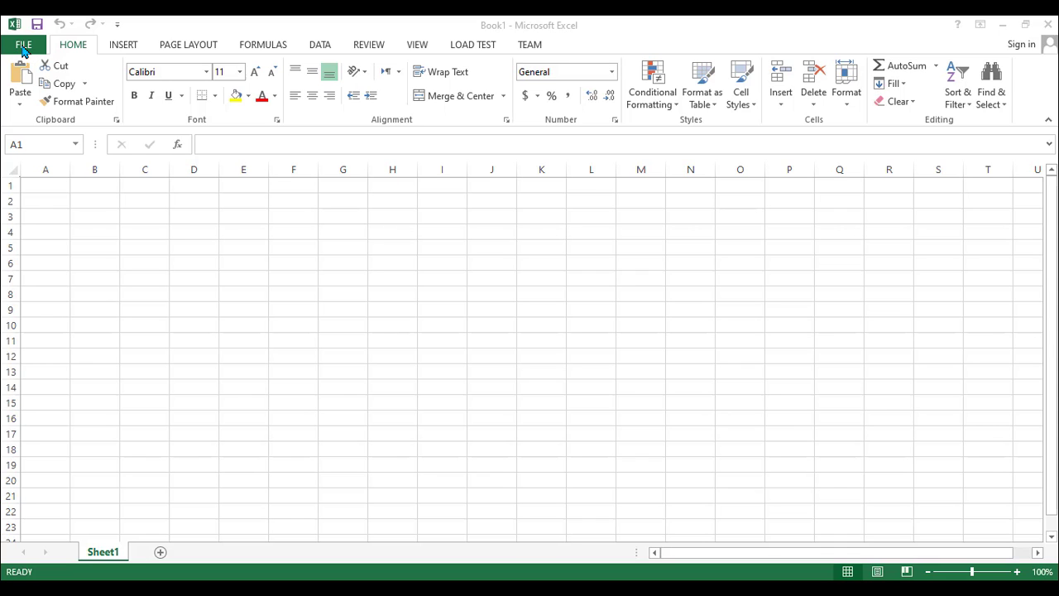
Create a new blank workbook
left_click(24, 47)
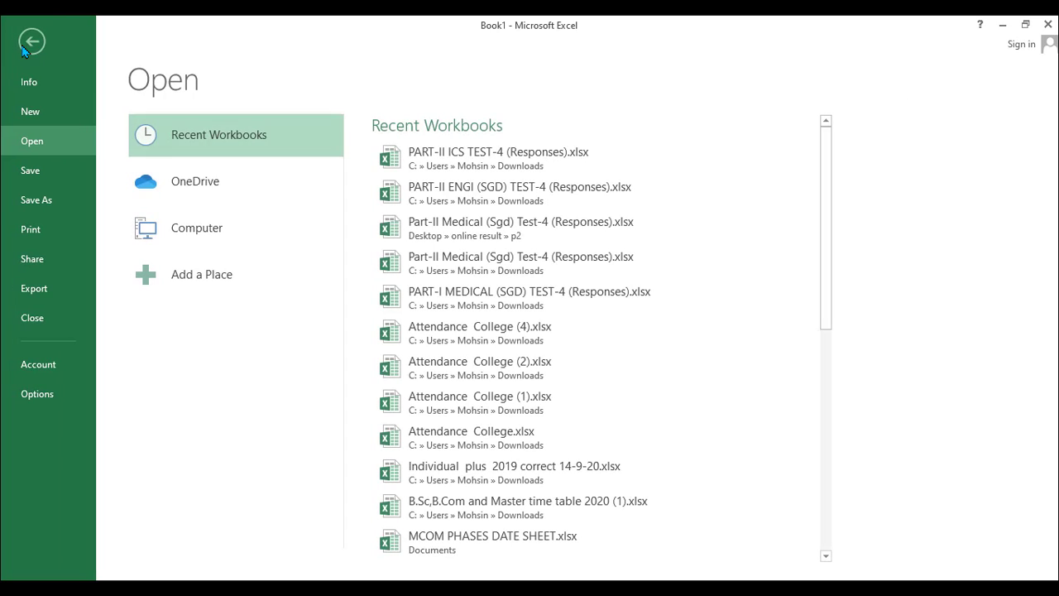
left_click(41, 116)
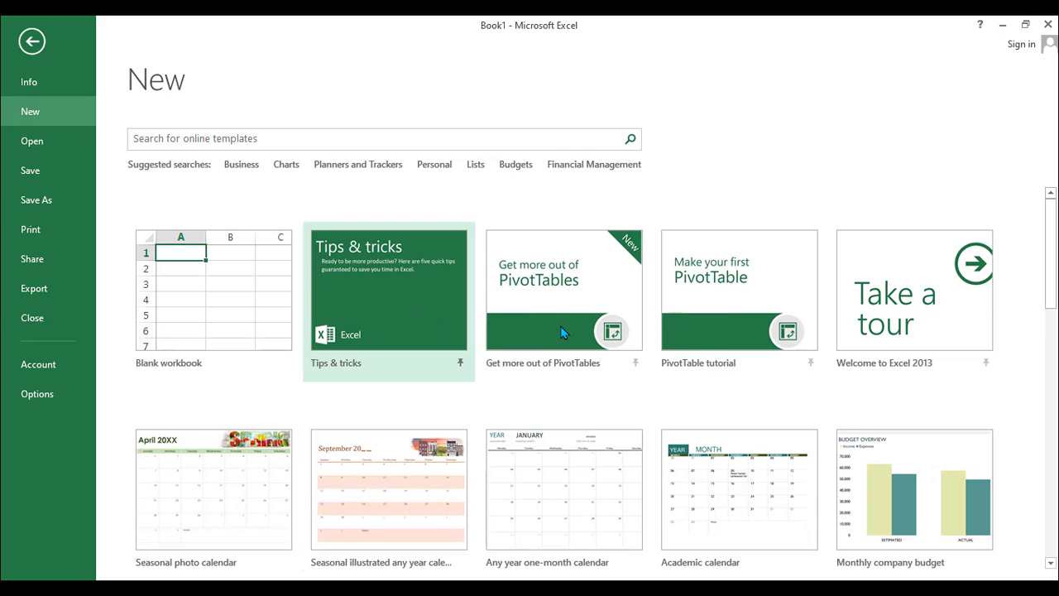
left_click(203, 292)
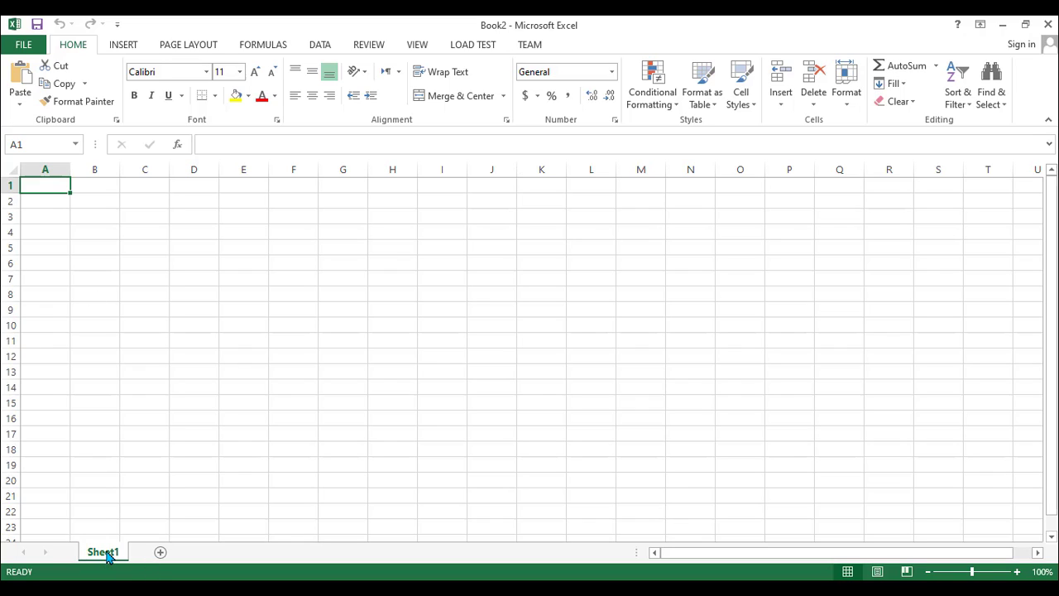
Add three more worksheets to the workbook, Sheet2 through Sheet4
left_click(160, 552)
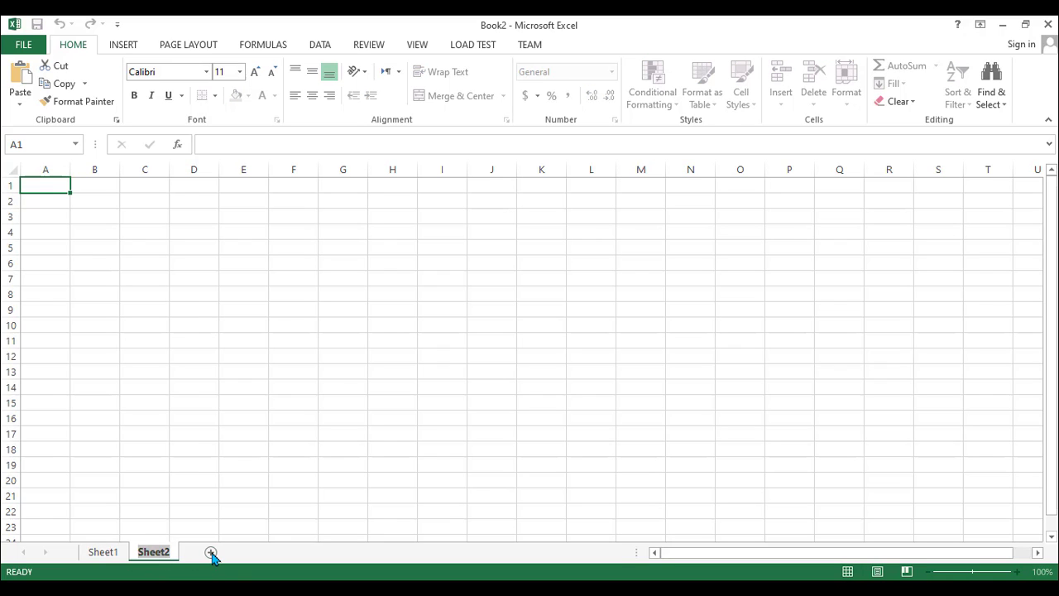
left_click(210, 552)
left_click(261, 552)
Look through each of the four worksheets in turn and return to Sheet1
left_click(199, 555)
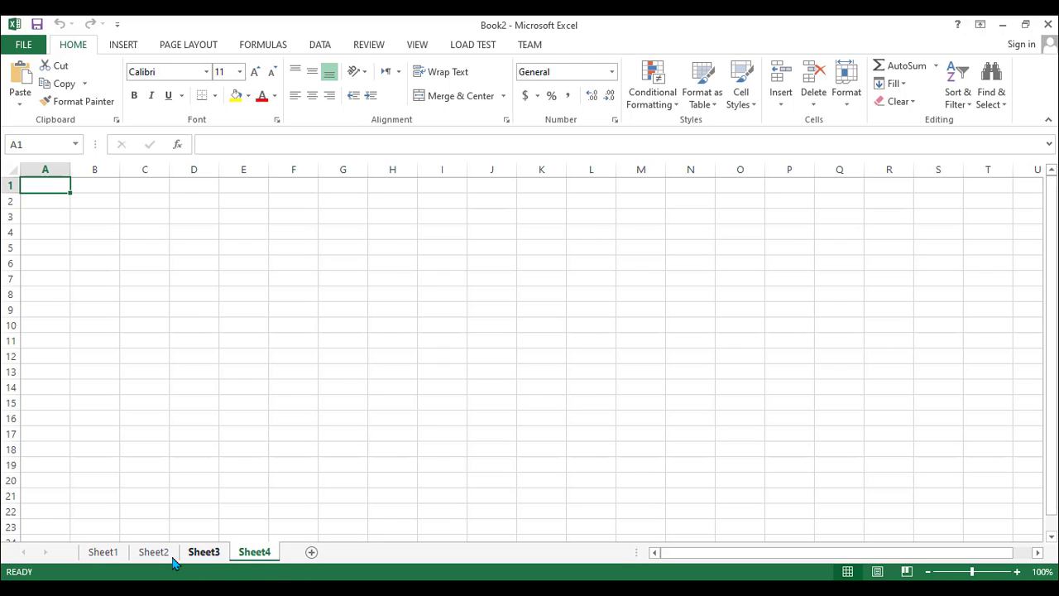
left_click(162, 555)
left_click(116, 554)
left_click(175, 554)
left_click(206, 555)
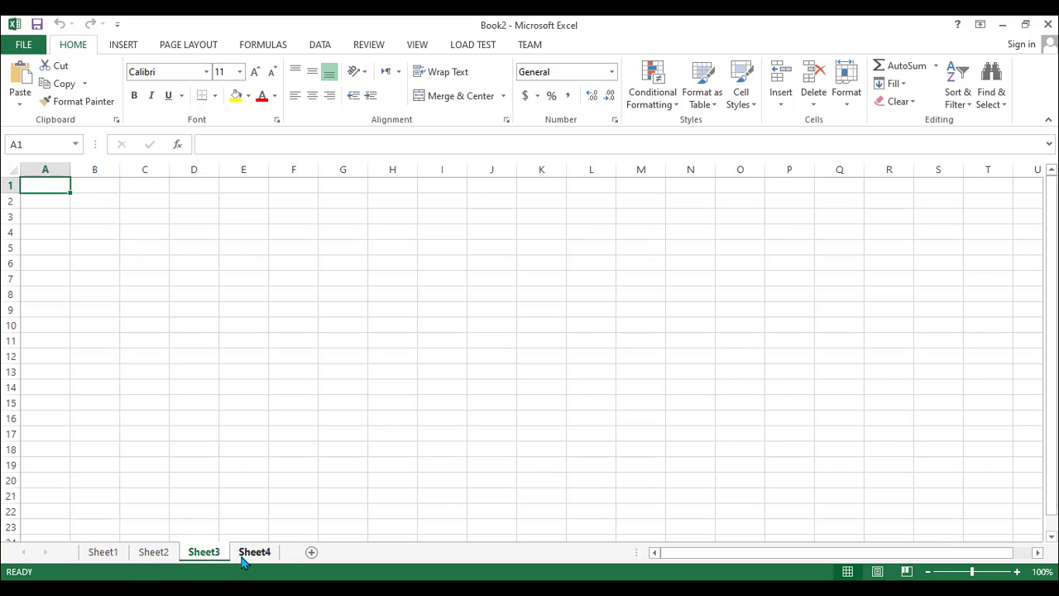
left_click(249, 555)
left_click(104, 554)
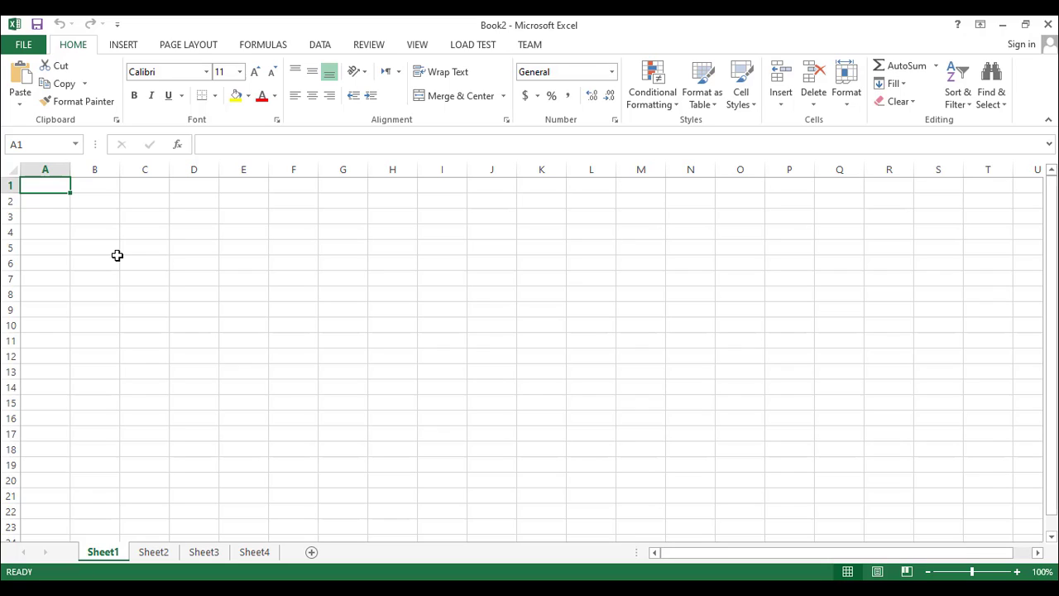
Save the workbook in the Downloads folder as firstpracticeexample in Excel Workbook (*.xlsx) format
left_click(24, 45)
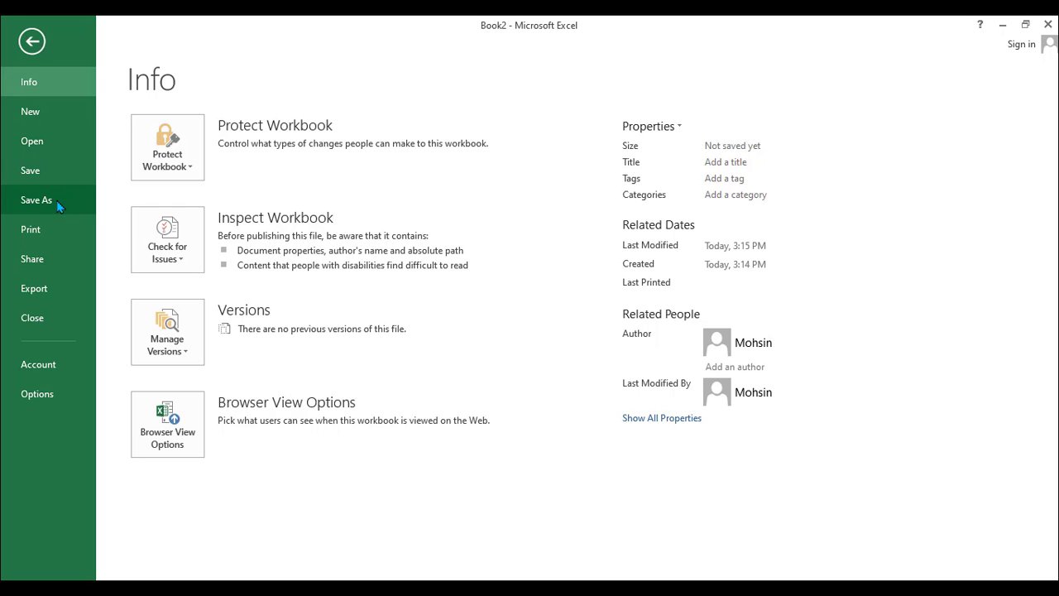
key("Escape")
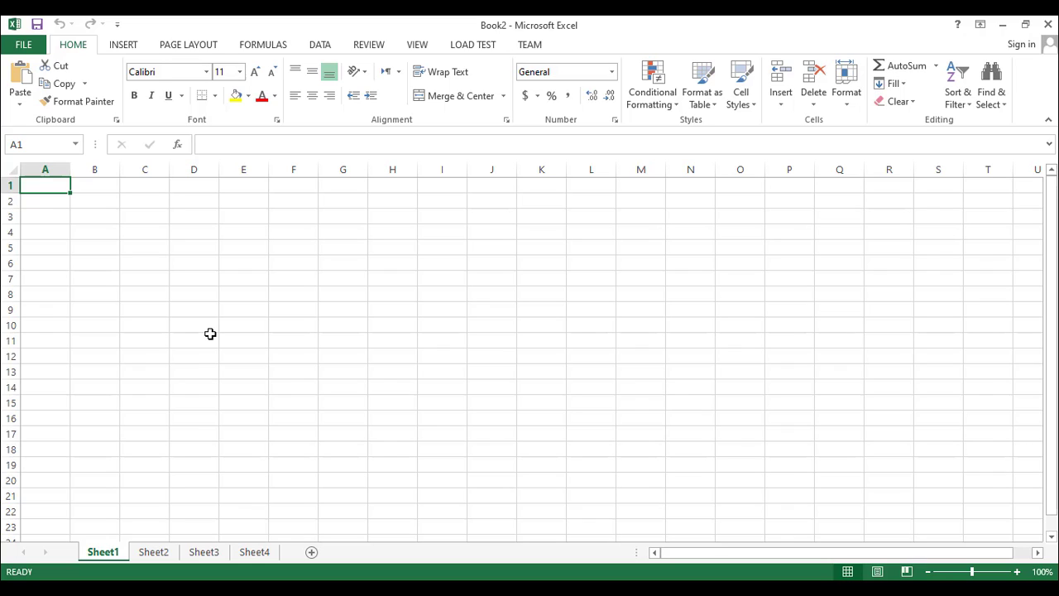
key("ctrl")
key("ctrl+s")
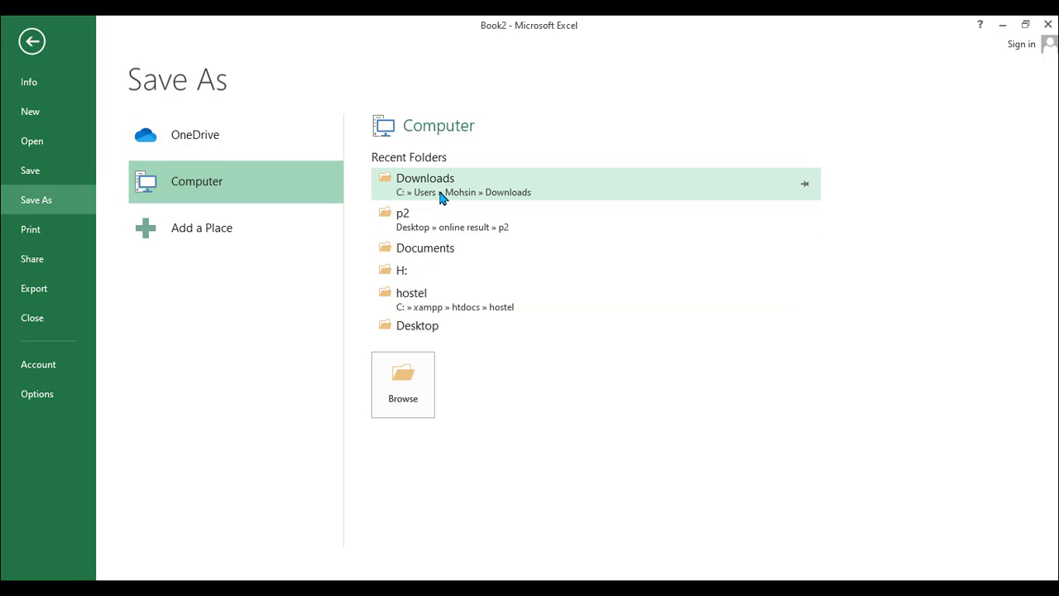
left_click(383, 171)
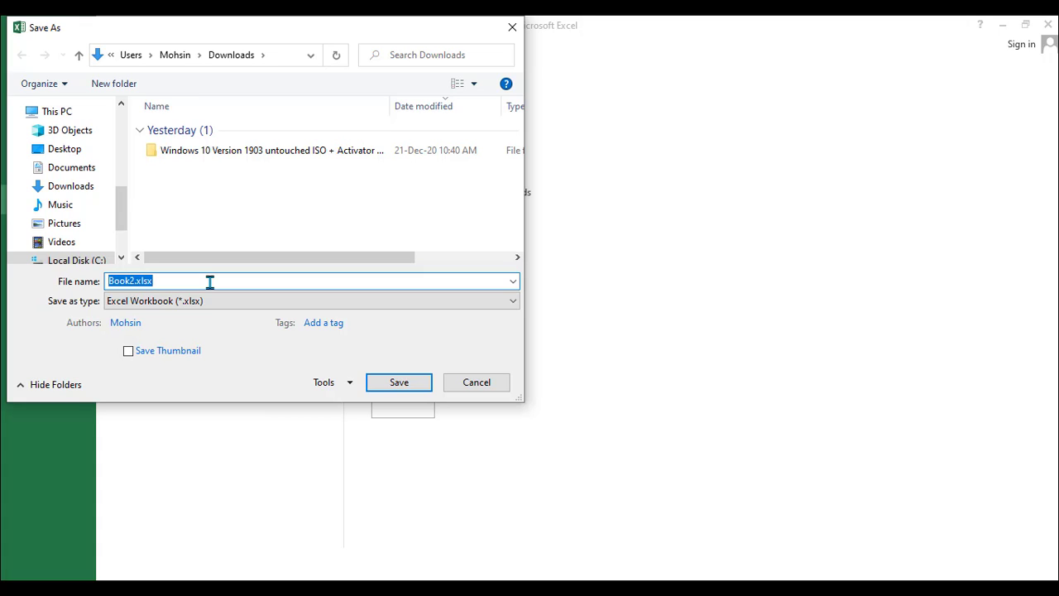
type("firstpracticeexample")
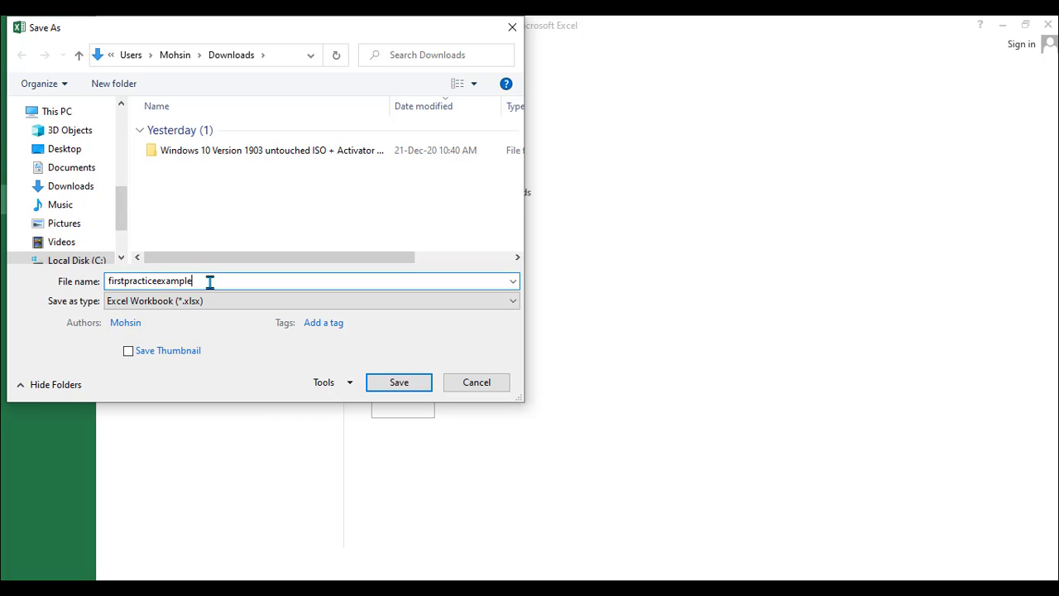
key("Return")
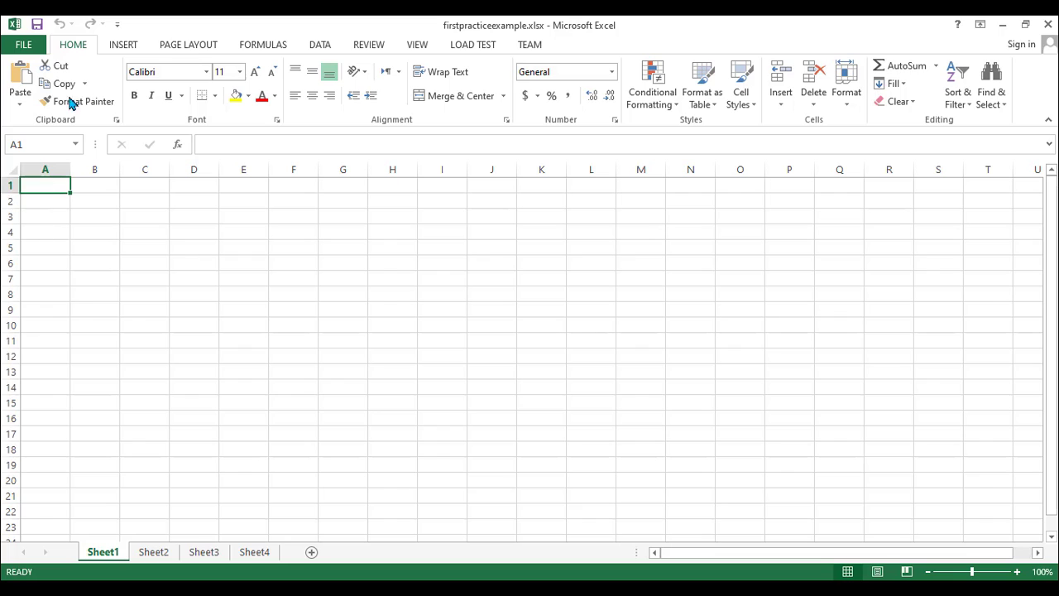
mouse_move(60, 194)
left_mouse_down()
mouse_move(210, 256)
mouse_move(75, 204)
left_mouse_up()
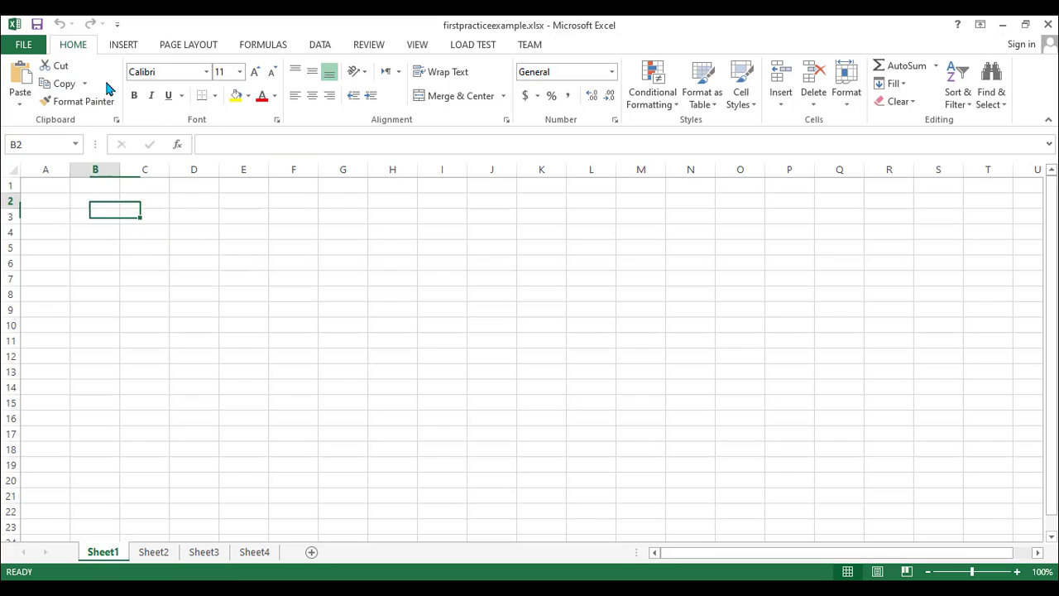
left_click(53, 201)
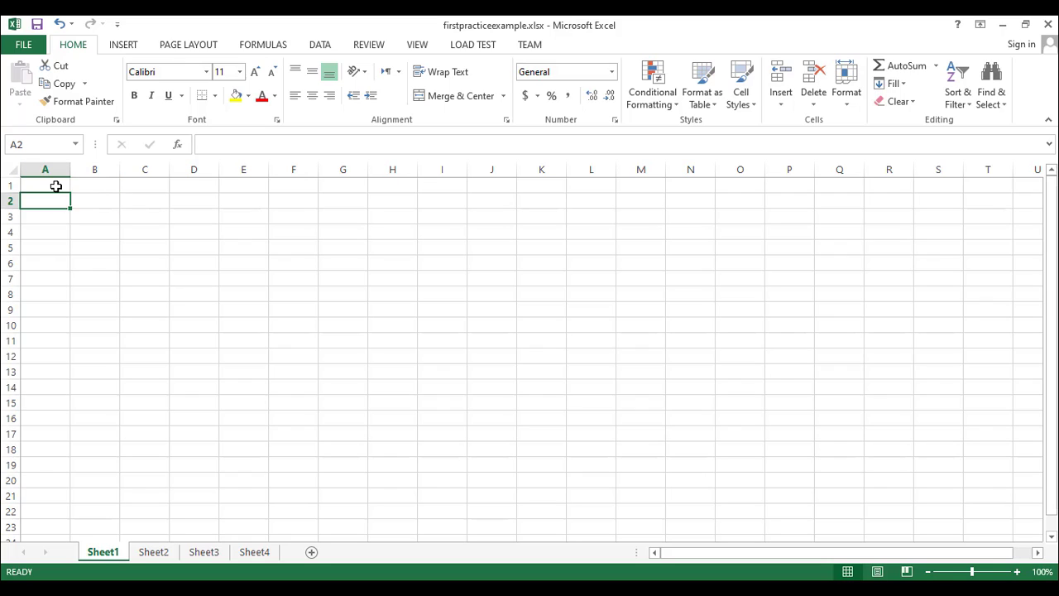
left_click(55, 188)
left_click(99, 211)
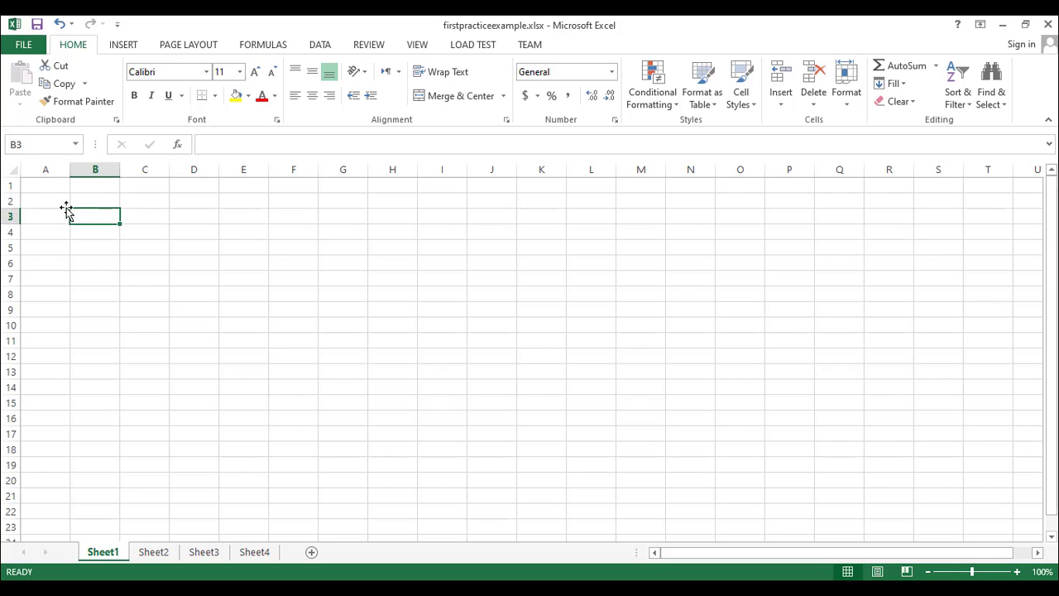
left_click_drag(56, 186, 87, 188)
left_click(85, 216)
Examine the sheet's row and column structure by selecting rows 1–4, row 1, rows 1–20 and column A
left_click(5, 185)
left_click_drag(5, 185, 8, 232)
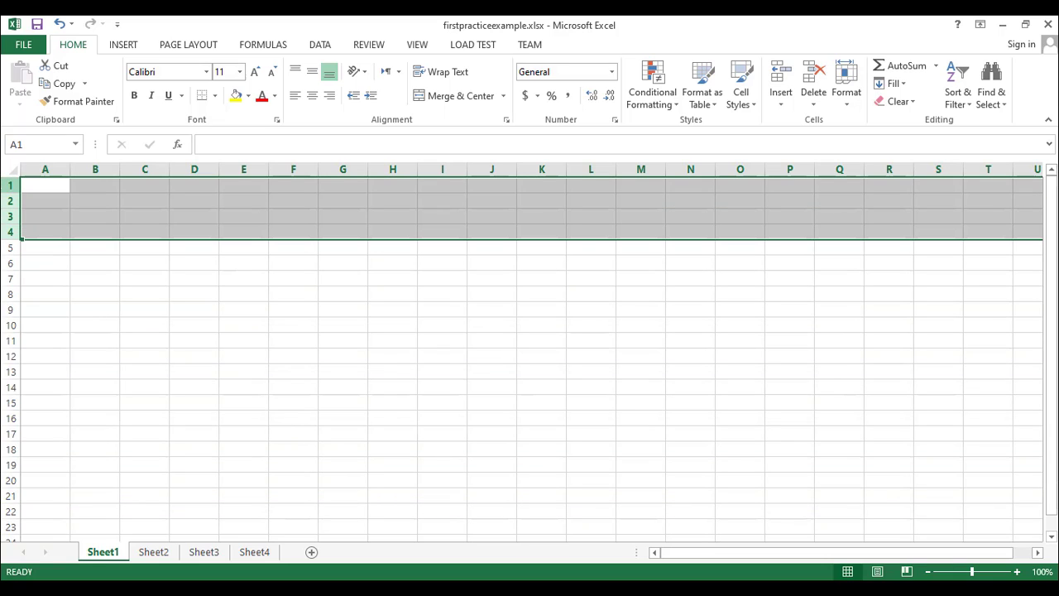
left_click(10, 185)
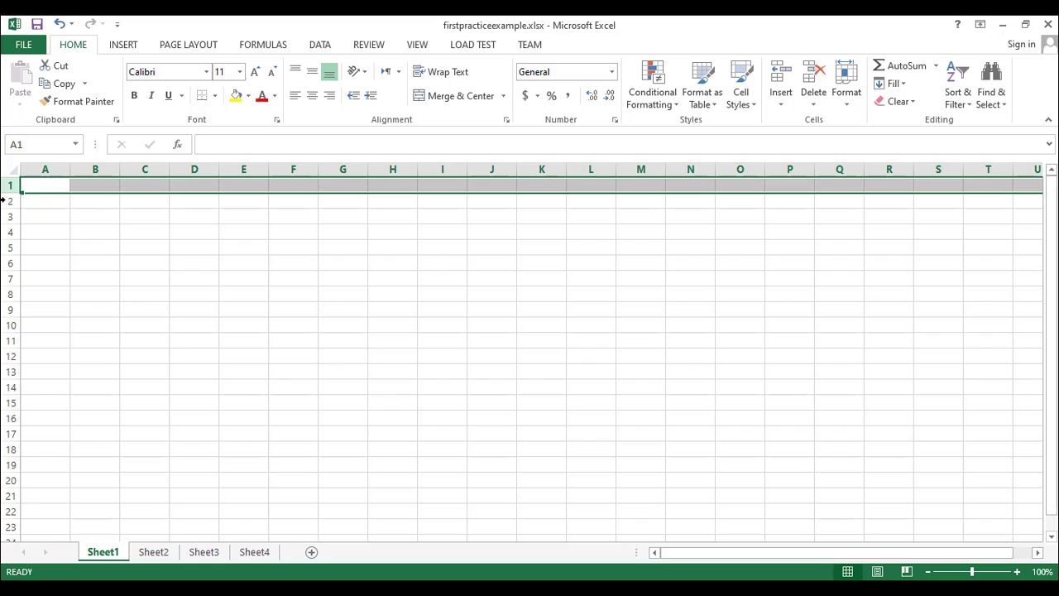
left_click(26, 215)
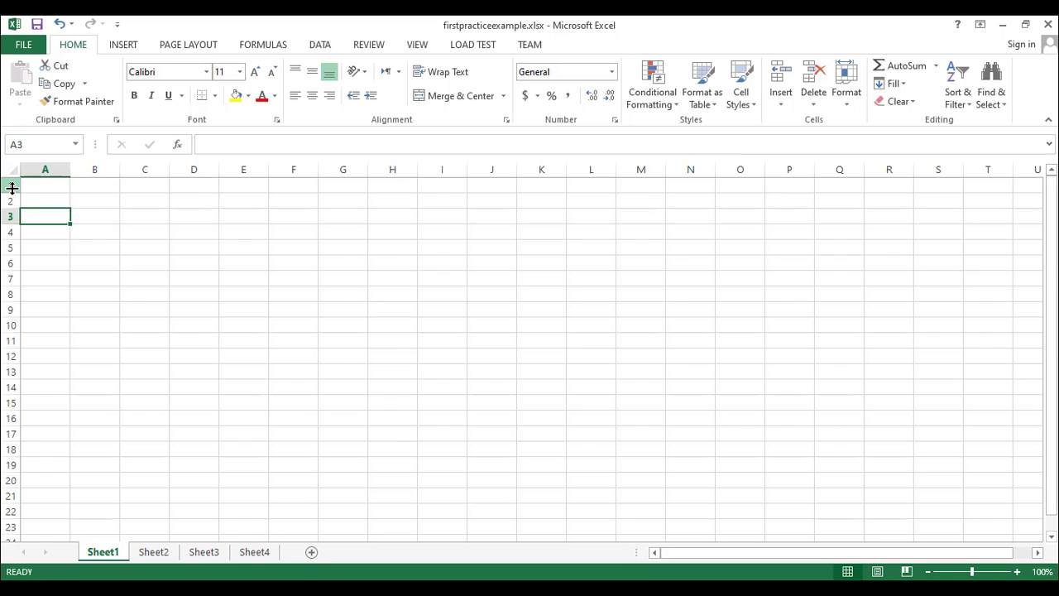
left_click_drag(11, 187, 2, 477)
scroll(2, 439, "down", 15)
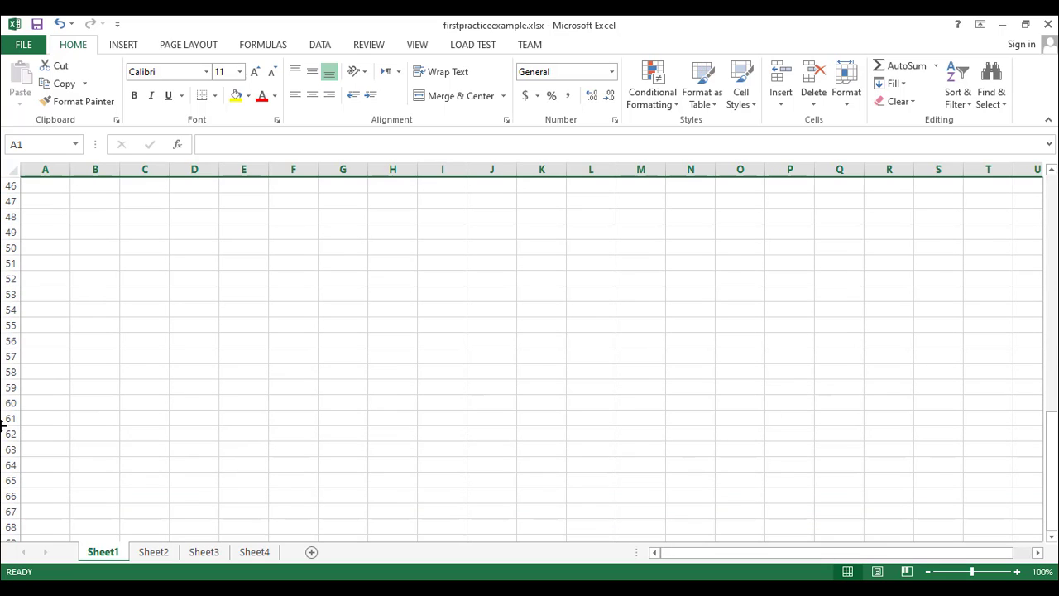
scroll(3, 425, "down", 20)
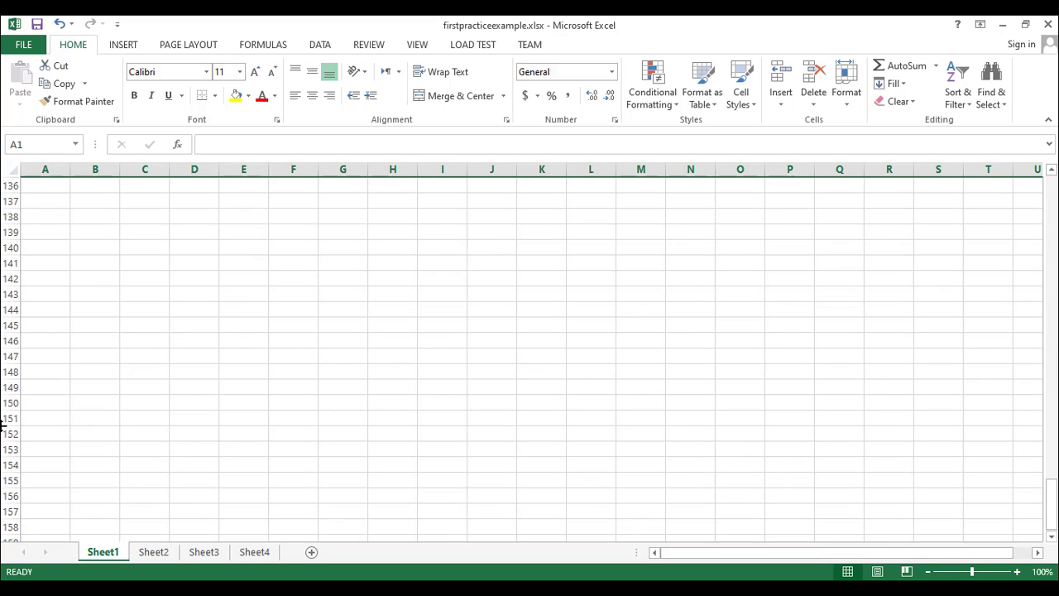
scroll(3, 426, "down", 20)
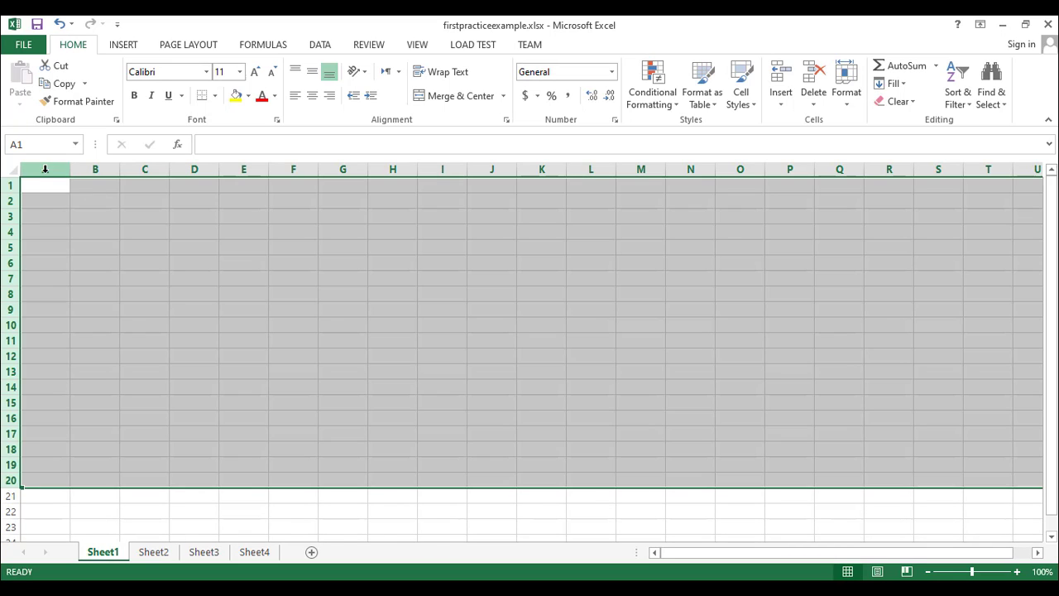
left_click(45, 169)
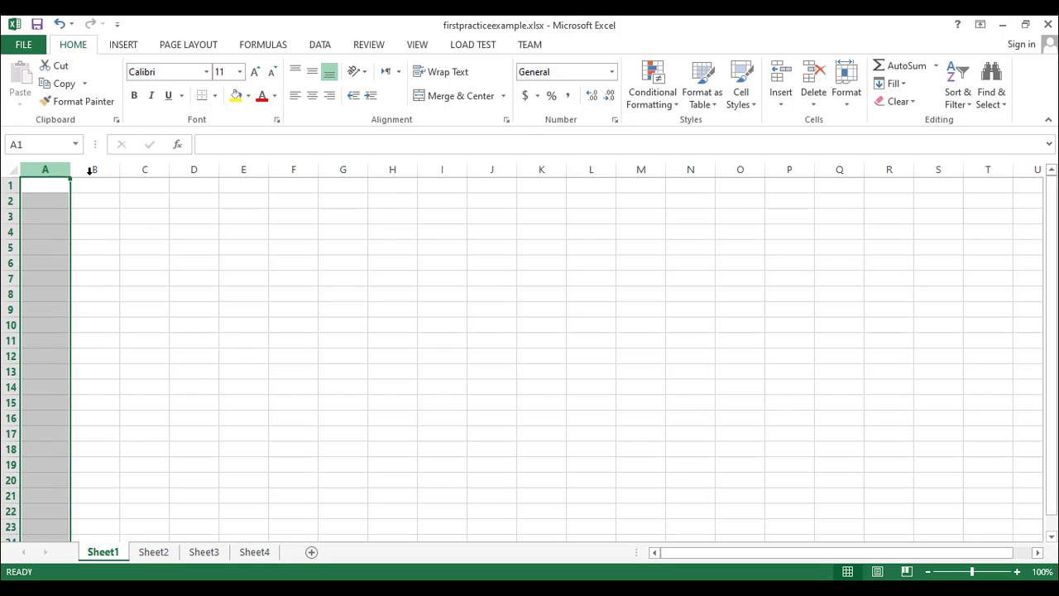
left_click(31, 186)
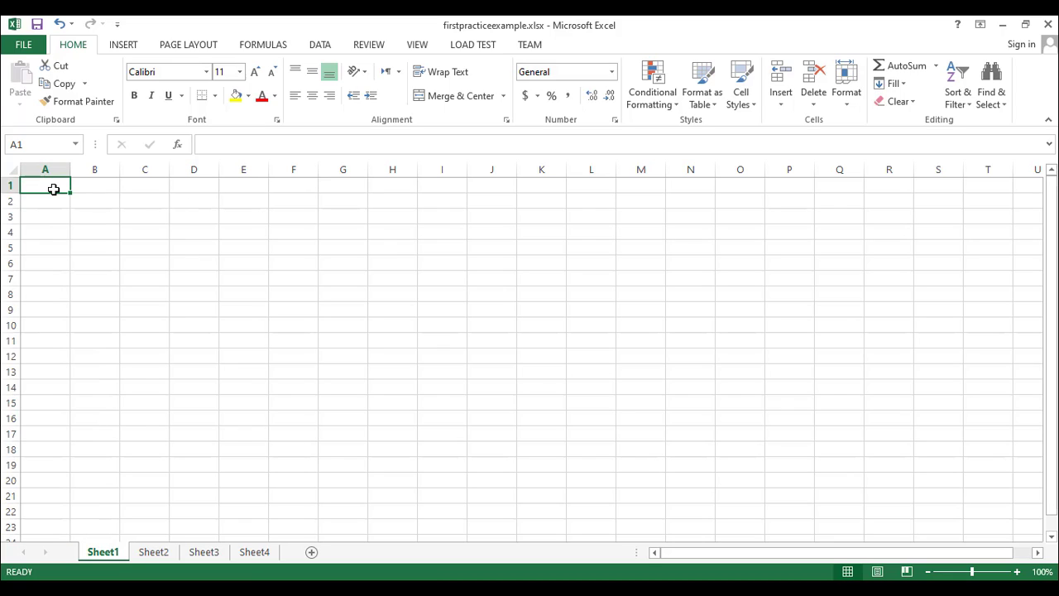
left_click(60, 227)
left_click(46, 188)
left_click(142, 259)
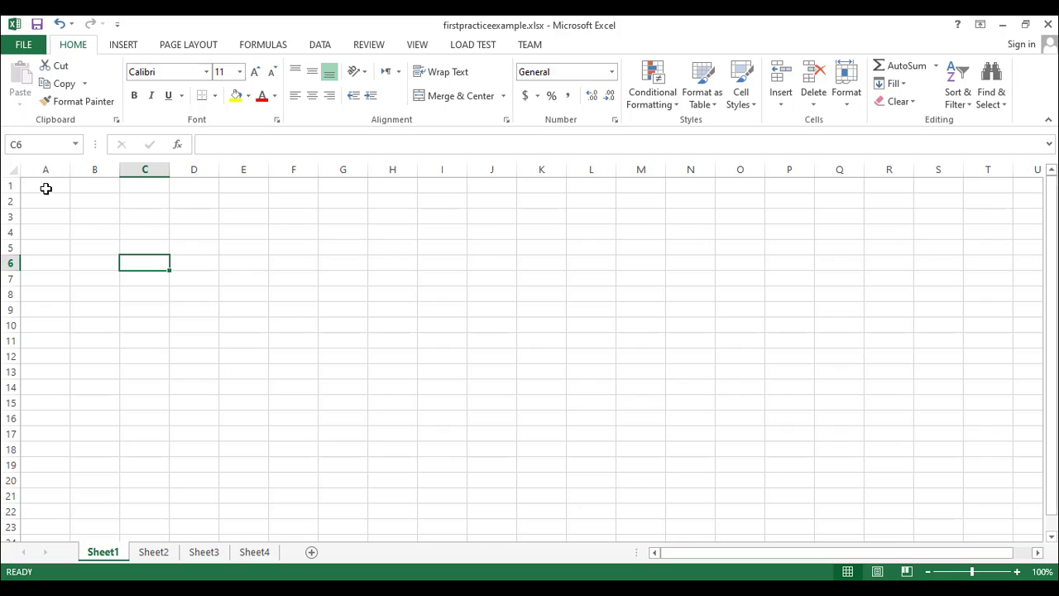
Enter the number 123 in cell A1 of Sheet1
left_click(49, 183)
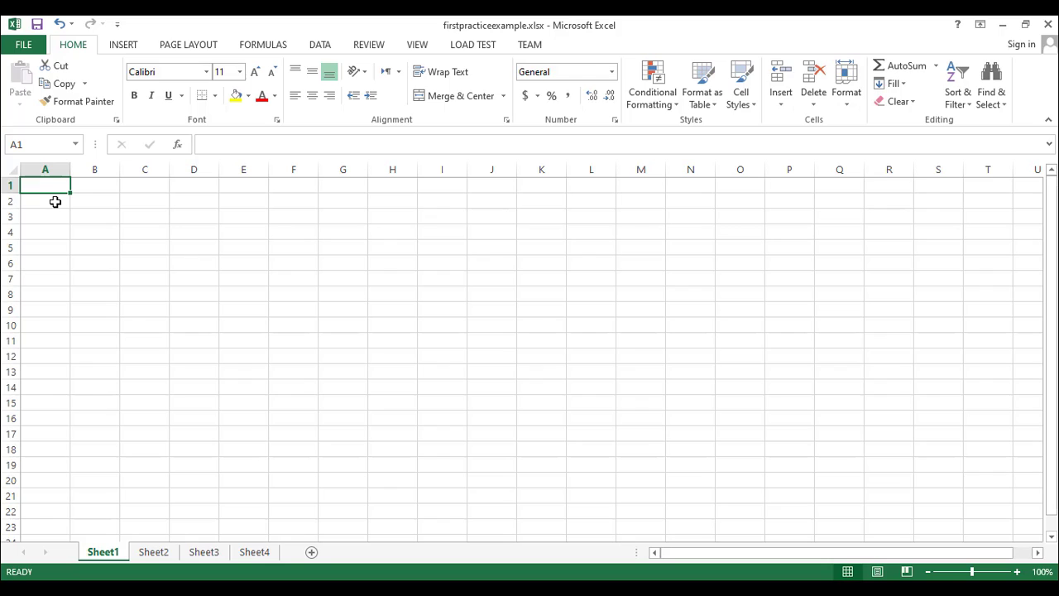
type("123")
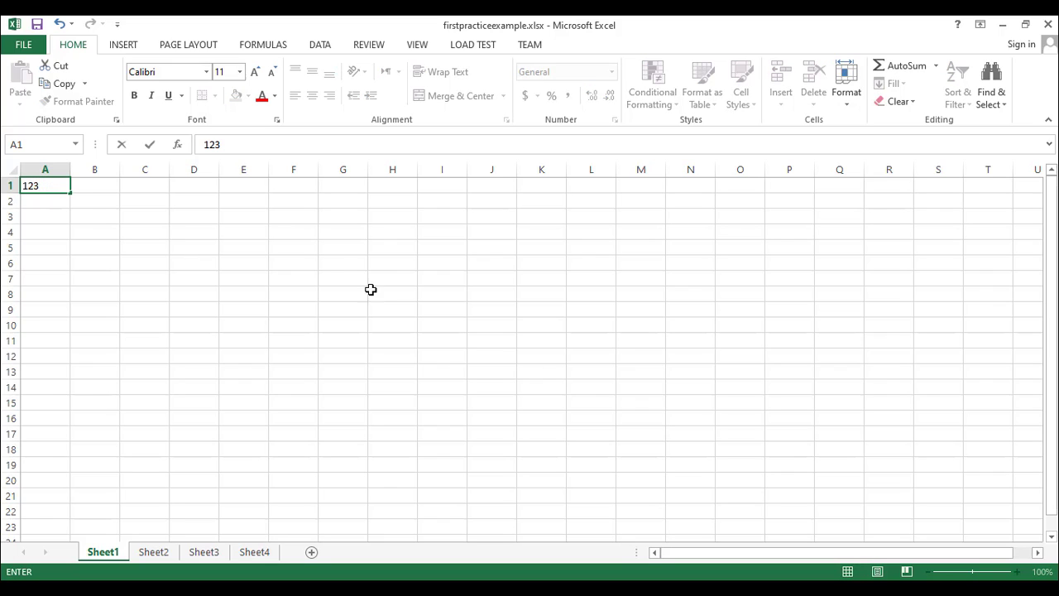
left_click(340, 264)
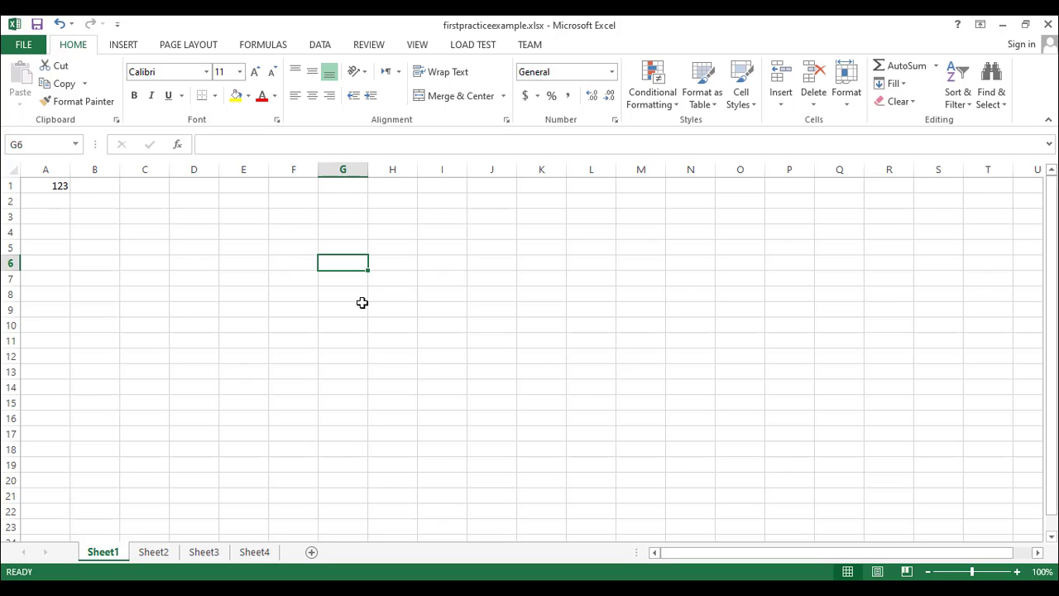
left_click(243, 237)
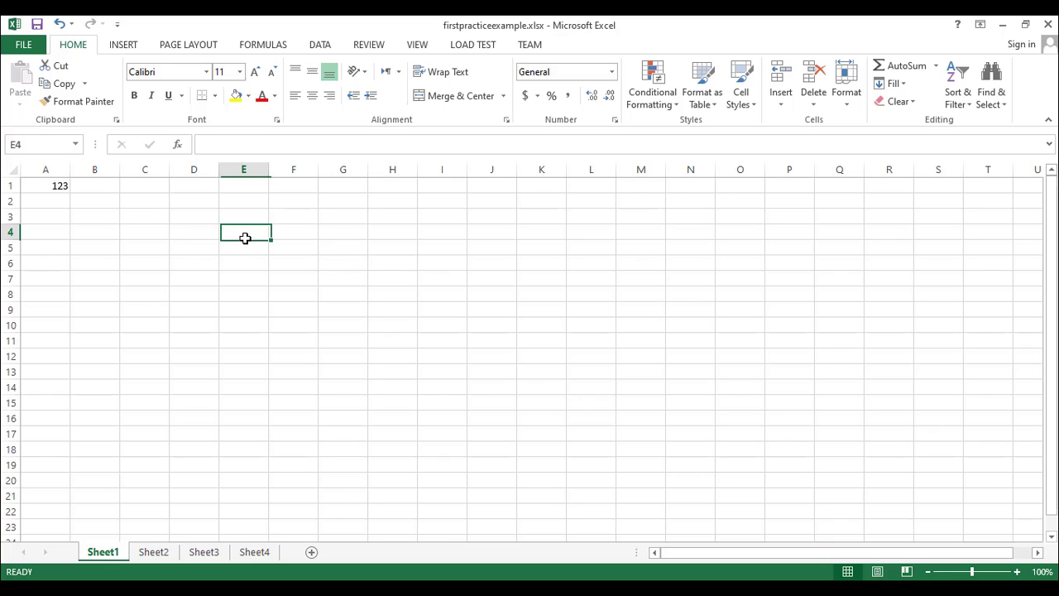
key("Left")
key("Down")
key("Down")
key("Down")
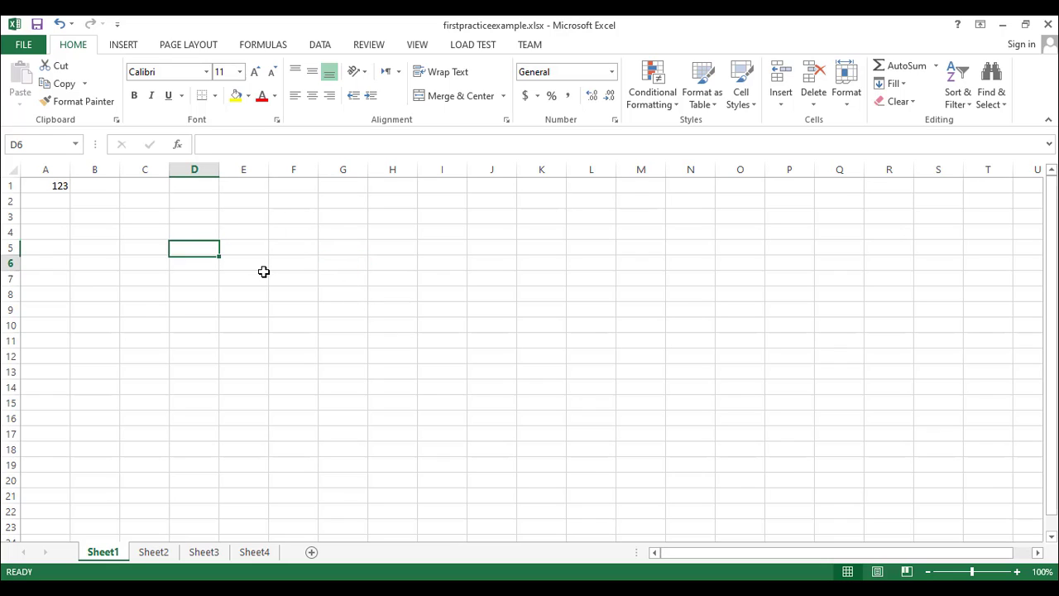
key("Up")
key("Right")
key("Right")
key("Down")
key("Down")
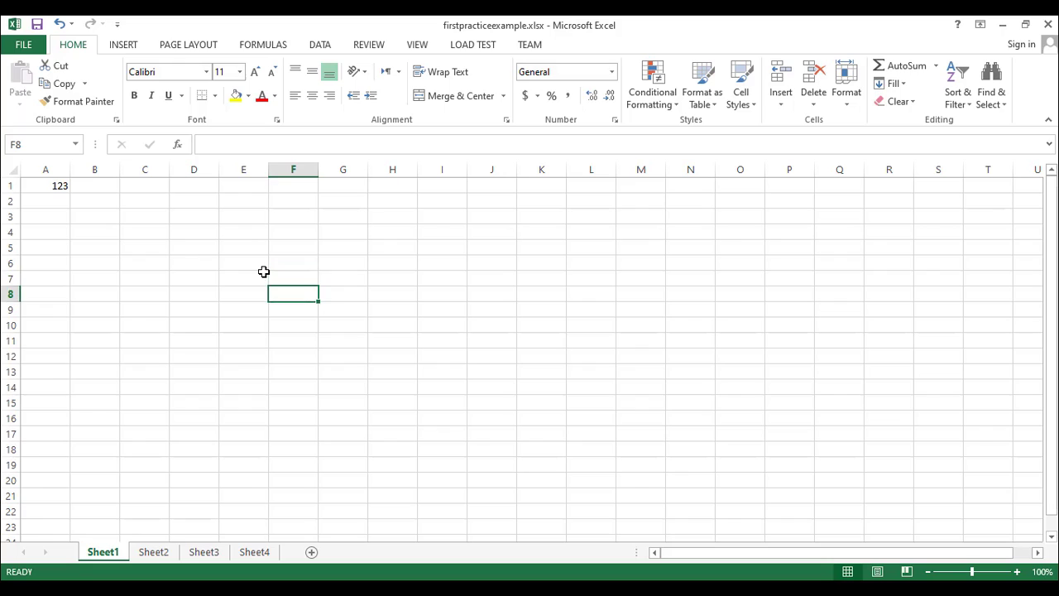
key("Left")
key("Left")
key("Down")
key("Right")
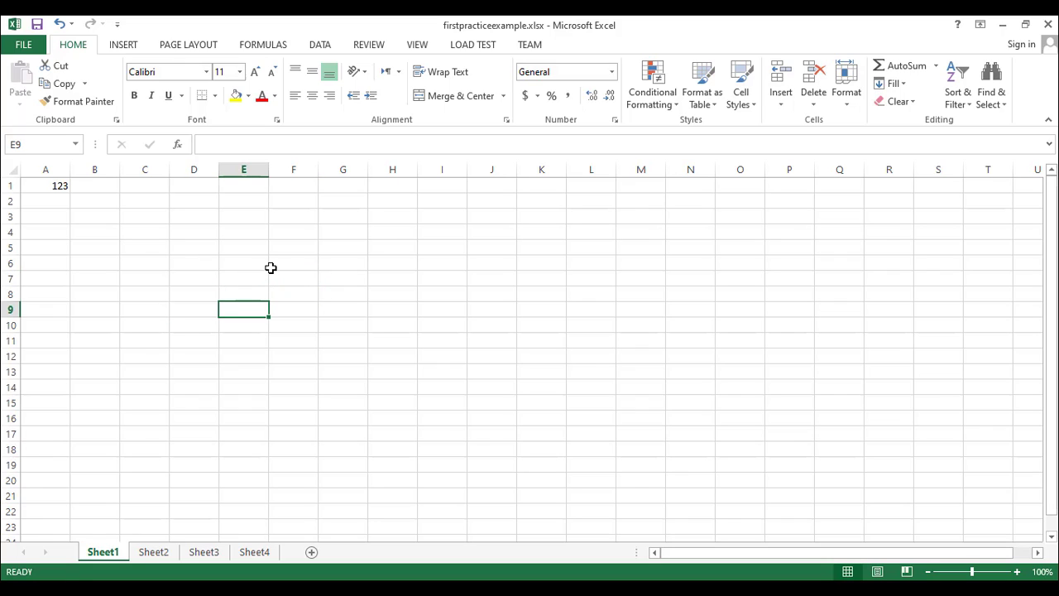
Enter the text asdf in cell D5 of Sheet1
left_click(252, 230)
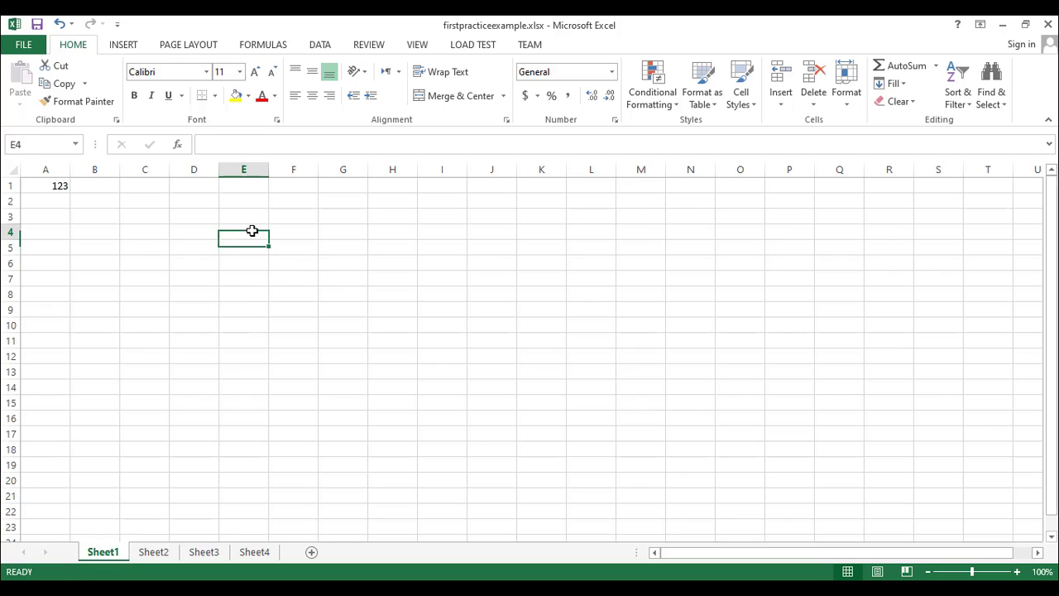
left_click(207, 322)
left_click(199, 242)
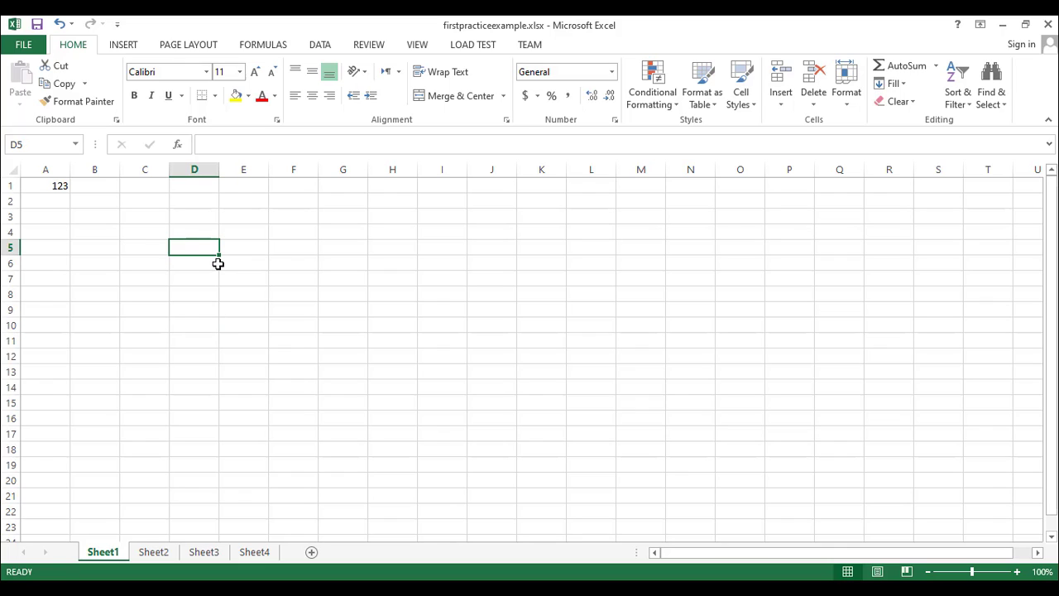
type("asdf")
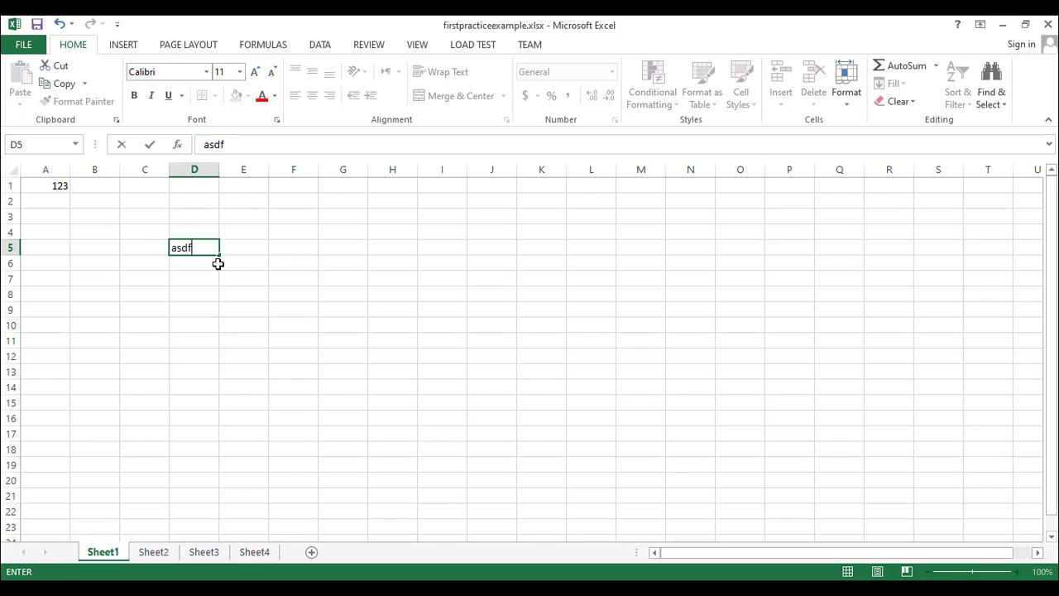
left_click(196, 311)
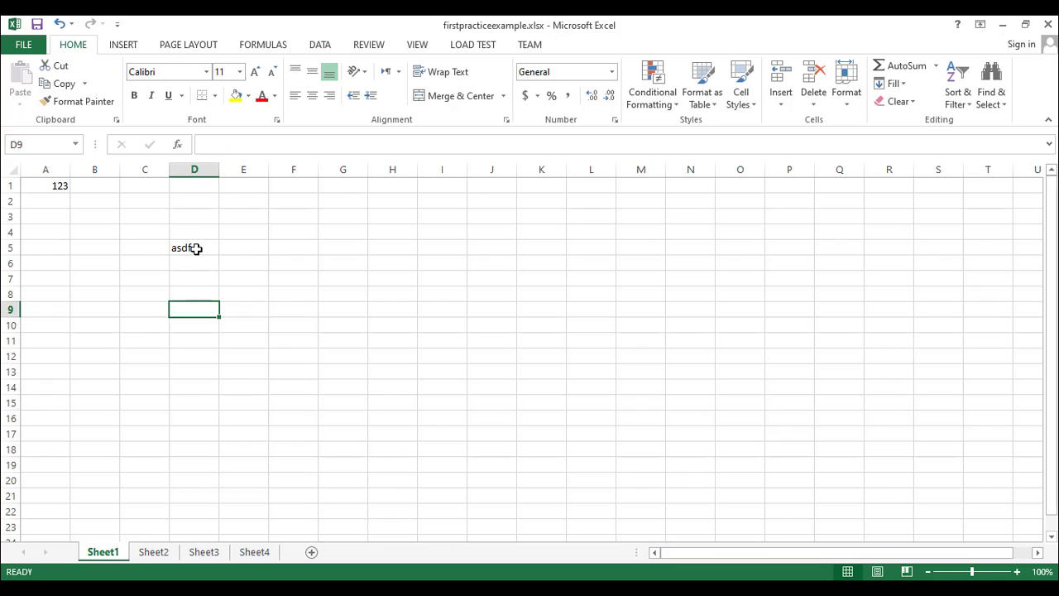
Clear the contents of cells D5 and A1, and select the range A1:D10 to check the emptied area
left_click(198, 248)
key("Delete")
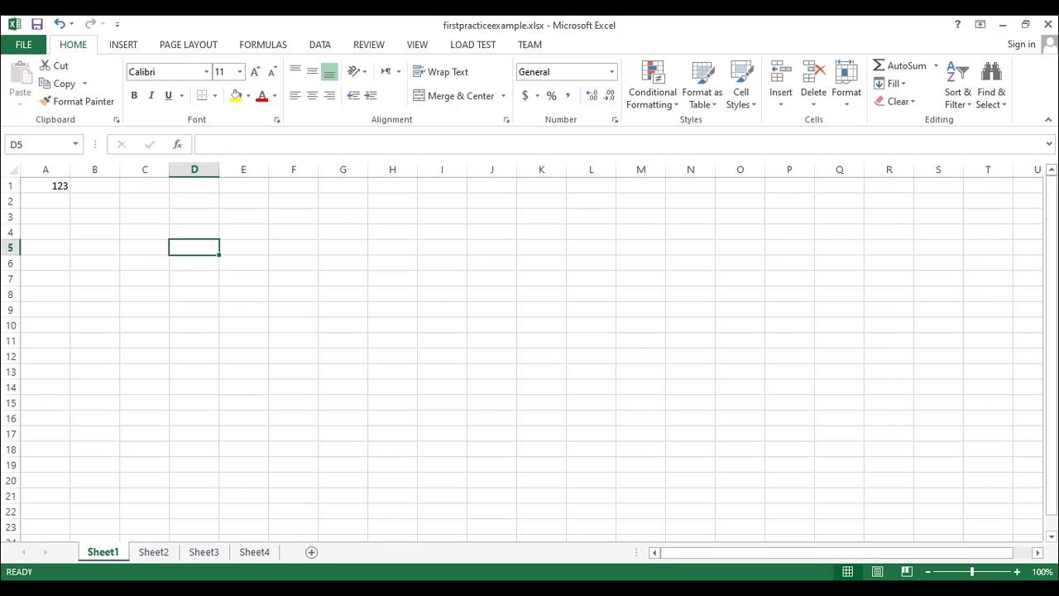
left_click(49, 188)
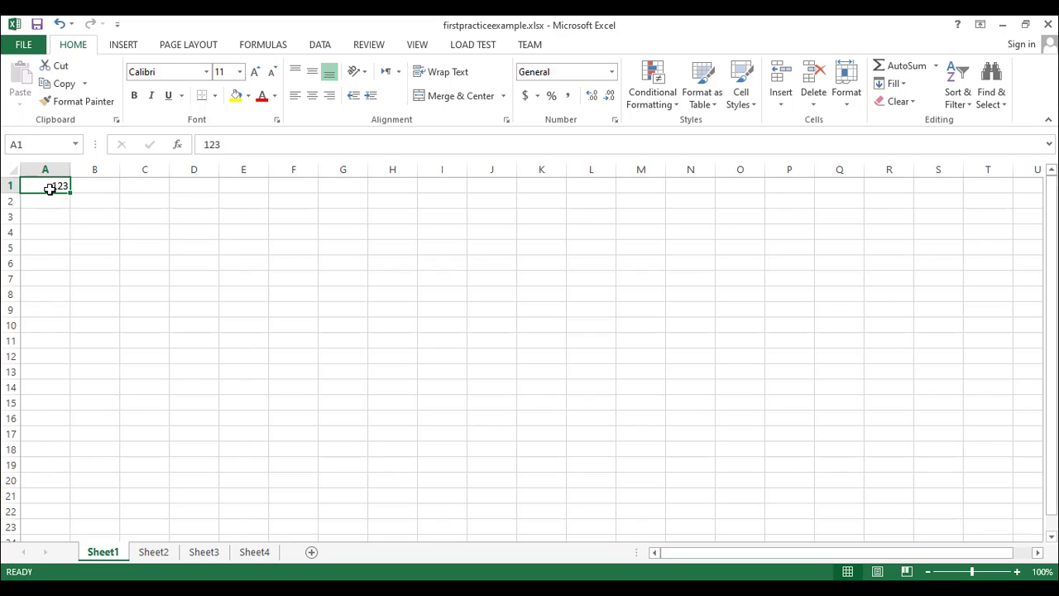
key("Delete")
left_click_drag(54, 182, 206, 324)
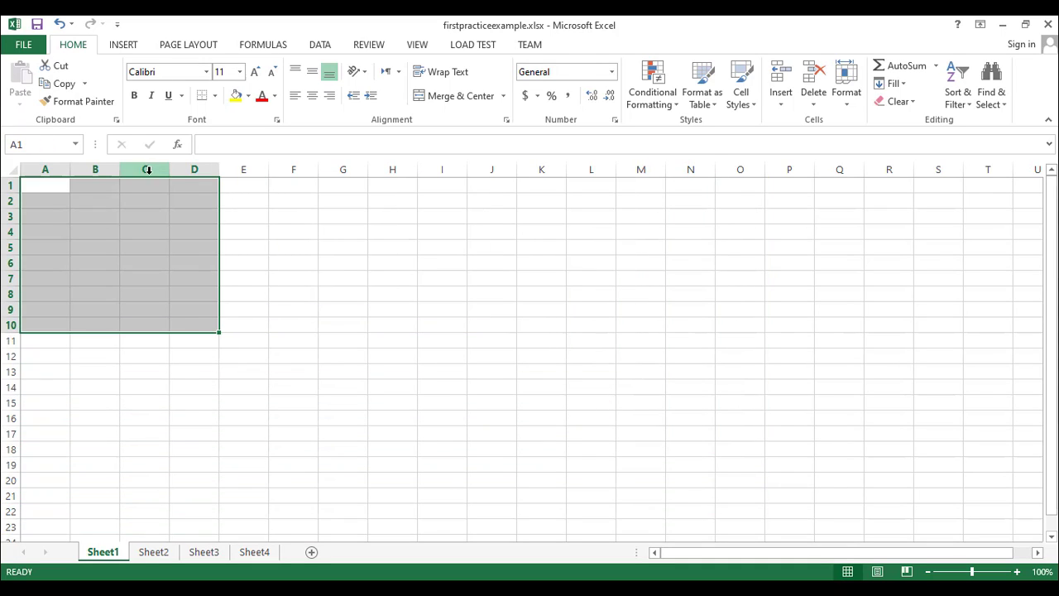
left_click(144, 294)
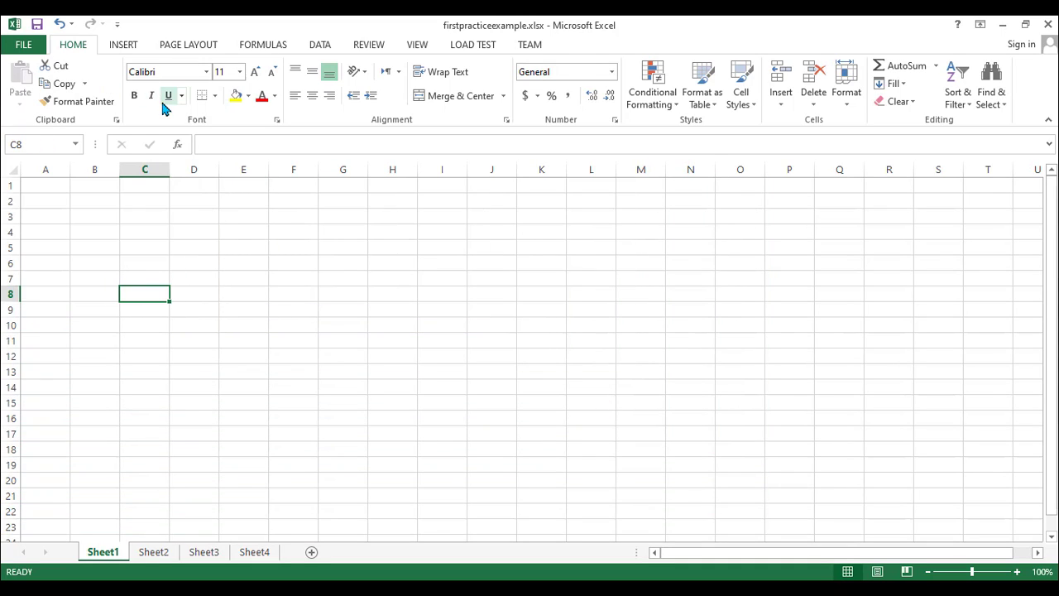
Enter the numbers 1, 2, 3 and 4 in cells A1 to A4
left_click(51, 185)
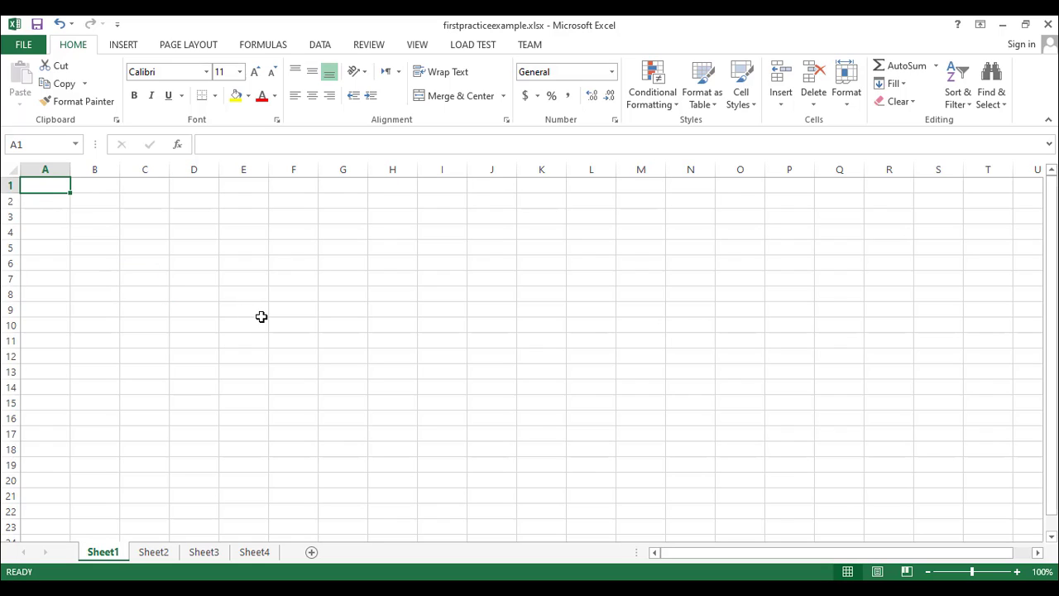
type("1")
key("Return")
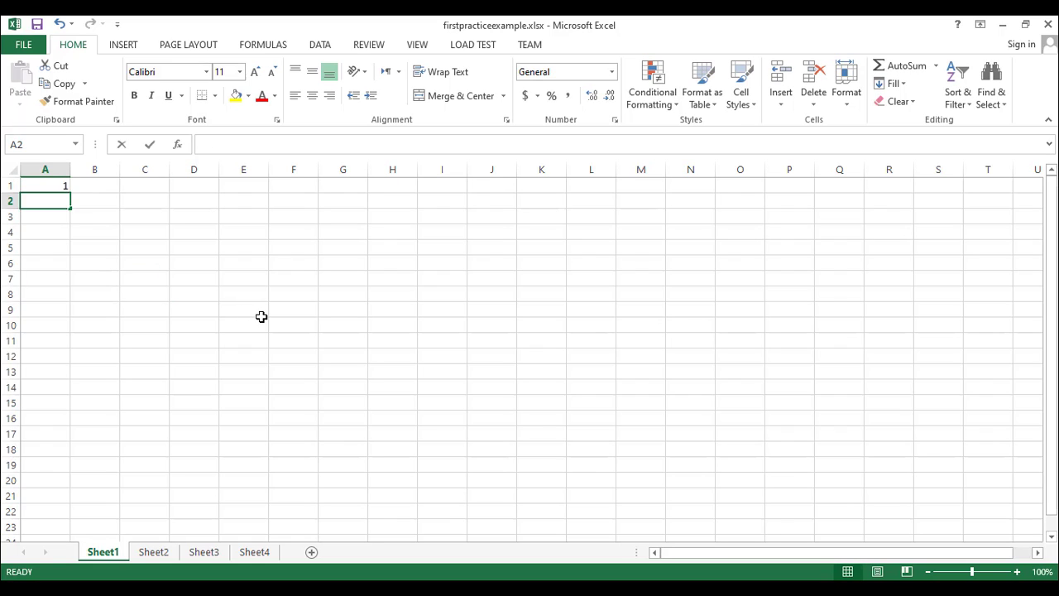
type("2")
key("Return")
type("3")
key("Return")
type("4")
key("Return")
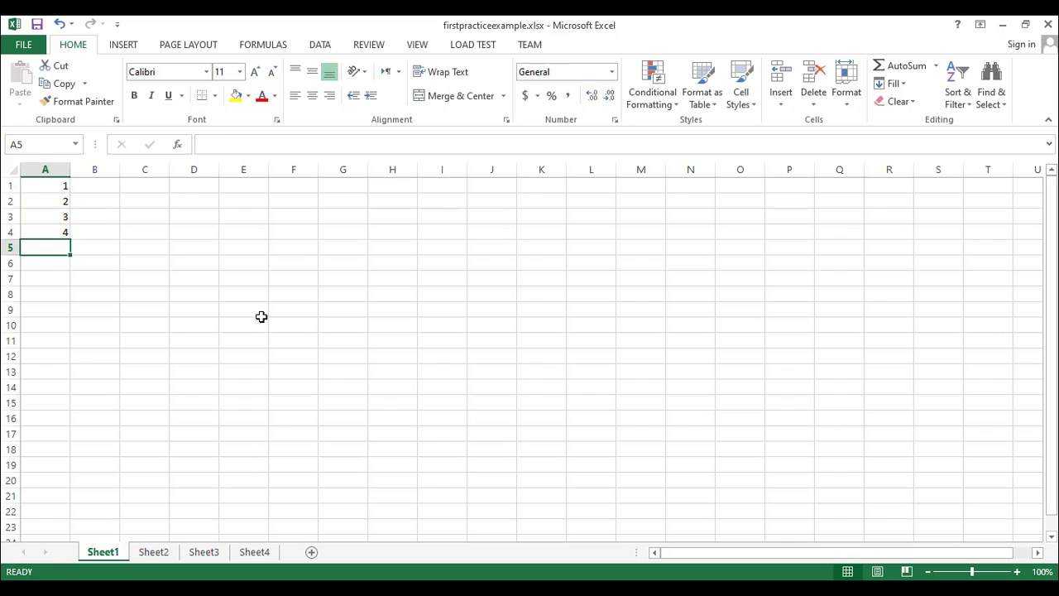
Enter a person's first name beside each number, filling cells B1 to B4
key("Up")
key("Up")
key("Up")
key("Up")
key("Right")
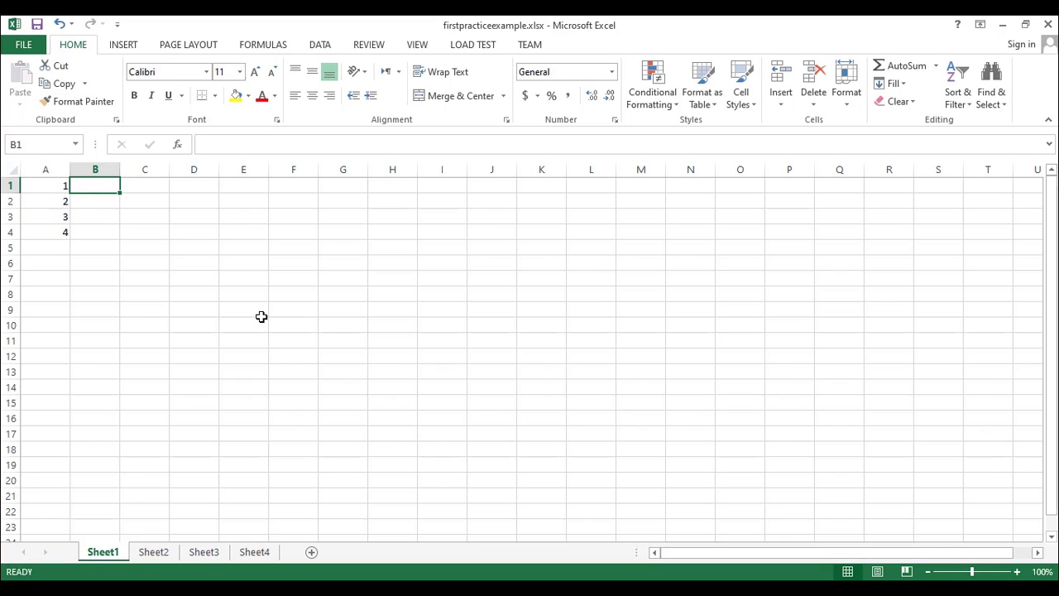
type("al")
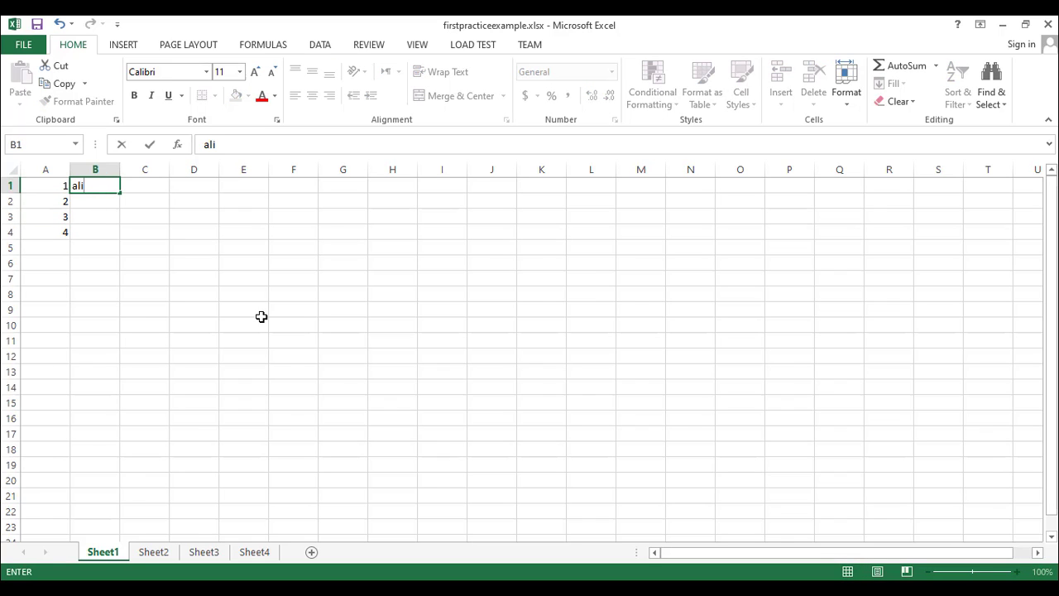
type("i")
key("Tab")
key("Left")
key("Down")
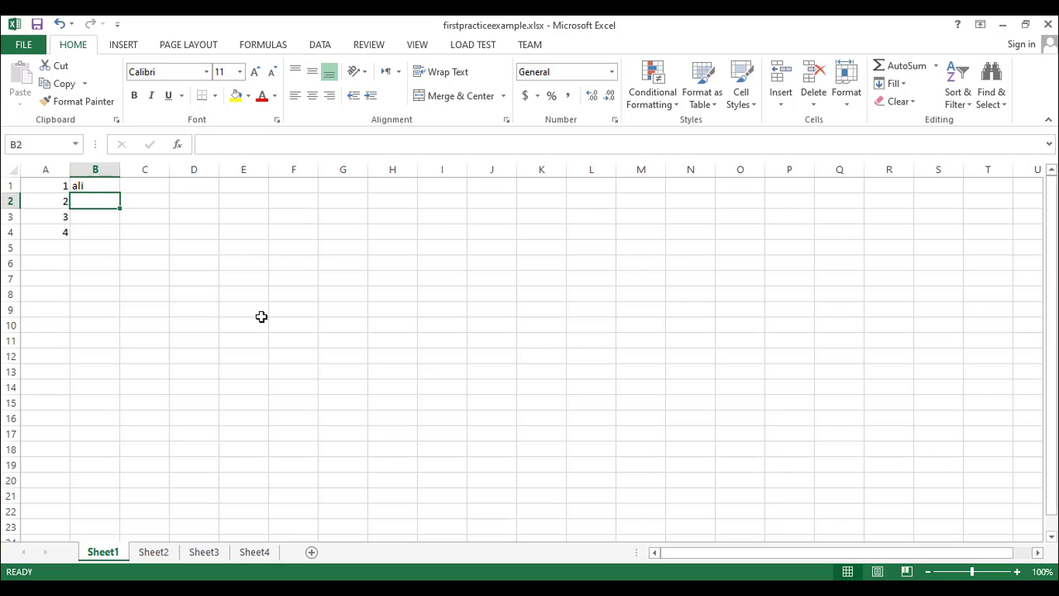
type("kamran")
key("Return")
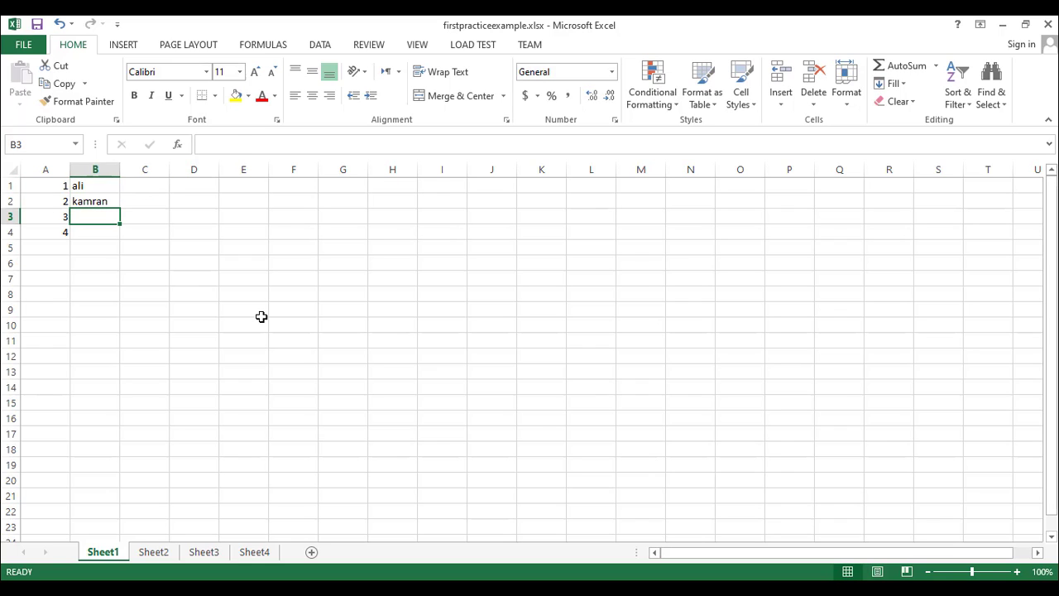
type("kashif")
key("Return")
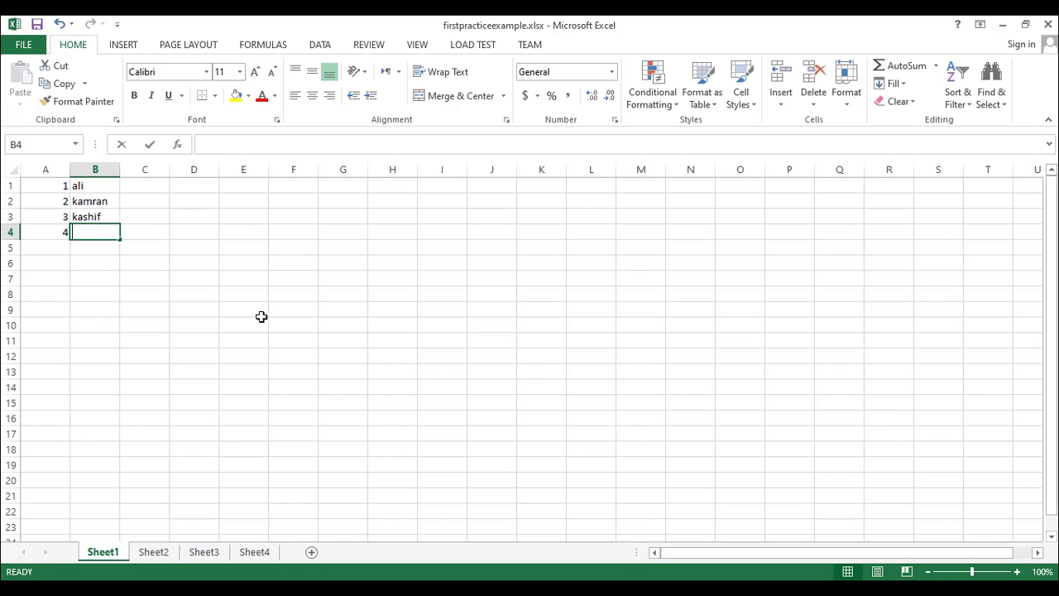
type("nasi")
key("Tab")
Move the active cell up column C to C1, across to D1 and back, down to C2 and back to C1
key("Up")
key("Up")
key("Up")
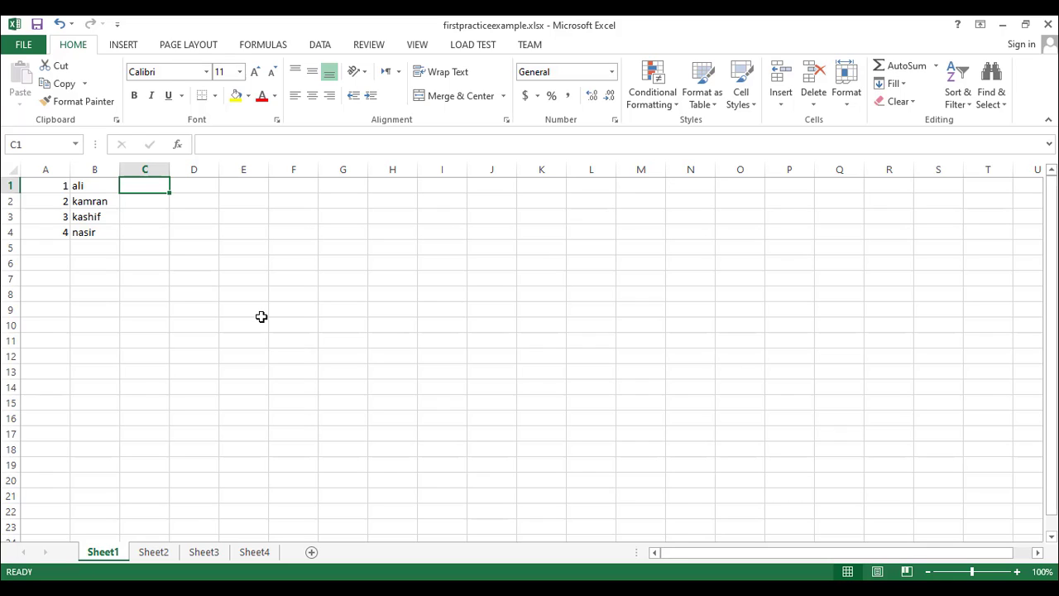
key("Right")
key("Left")
key("Down")
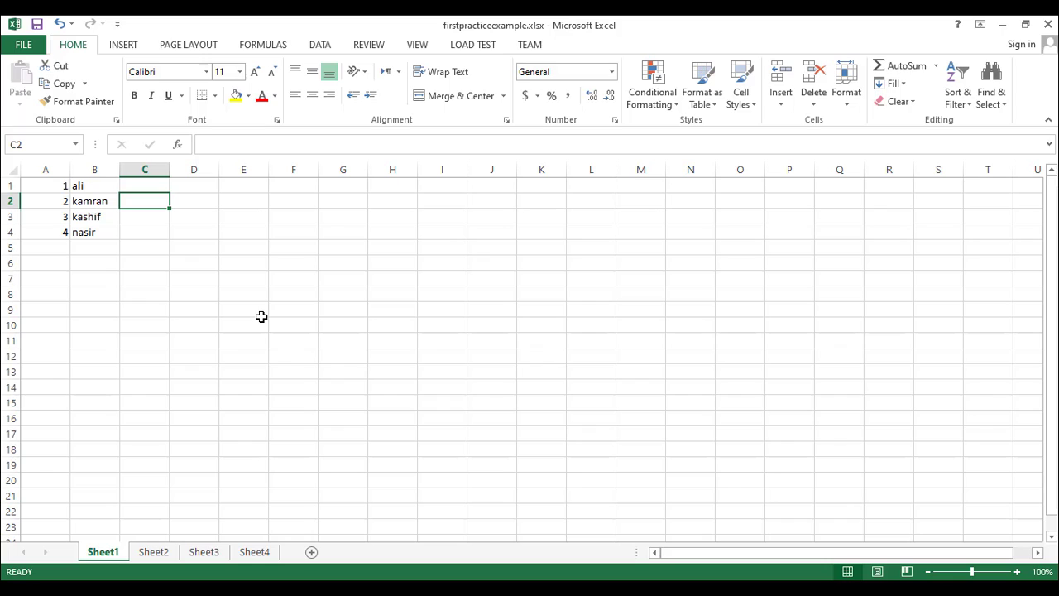
key("Up")
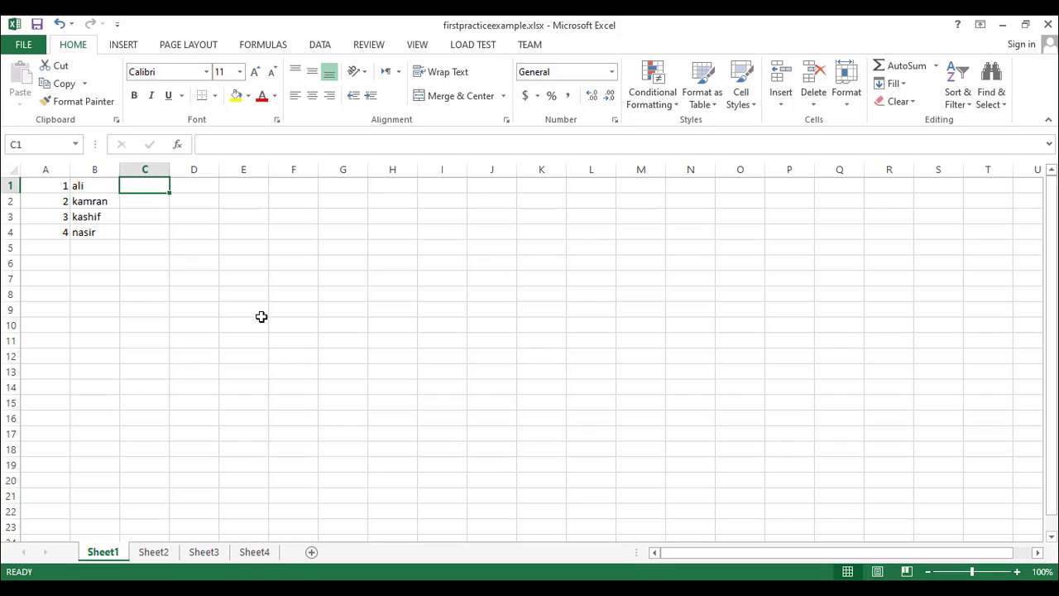
Select the whole data block A1:B4, deselect it, and select the same range again
key("ctrl+a")
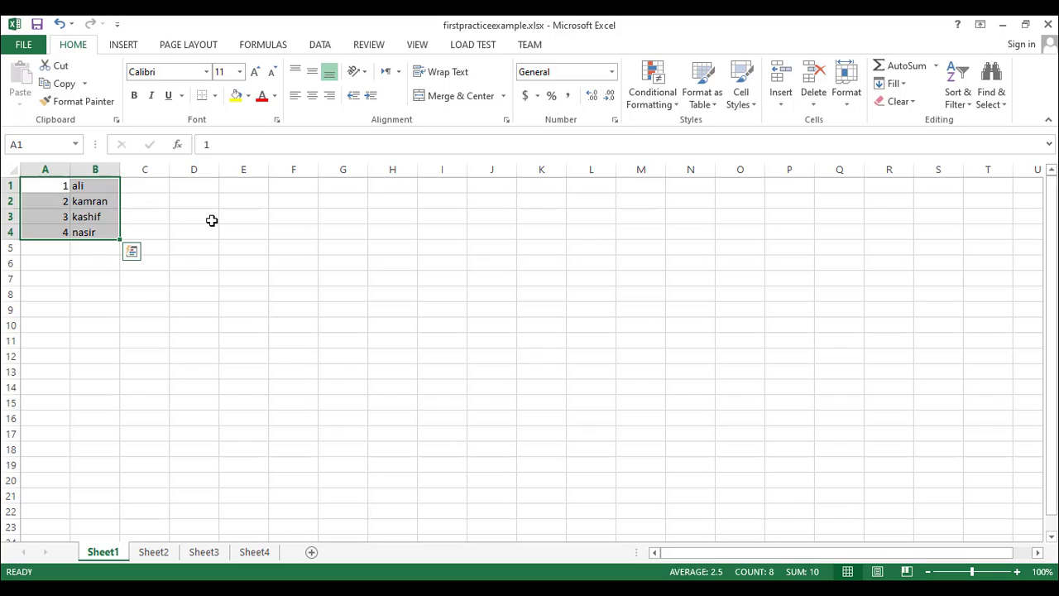
left_click(210, 221)
left_click_drag(59, 183, 102, 232)
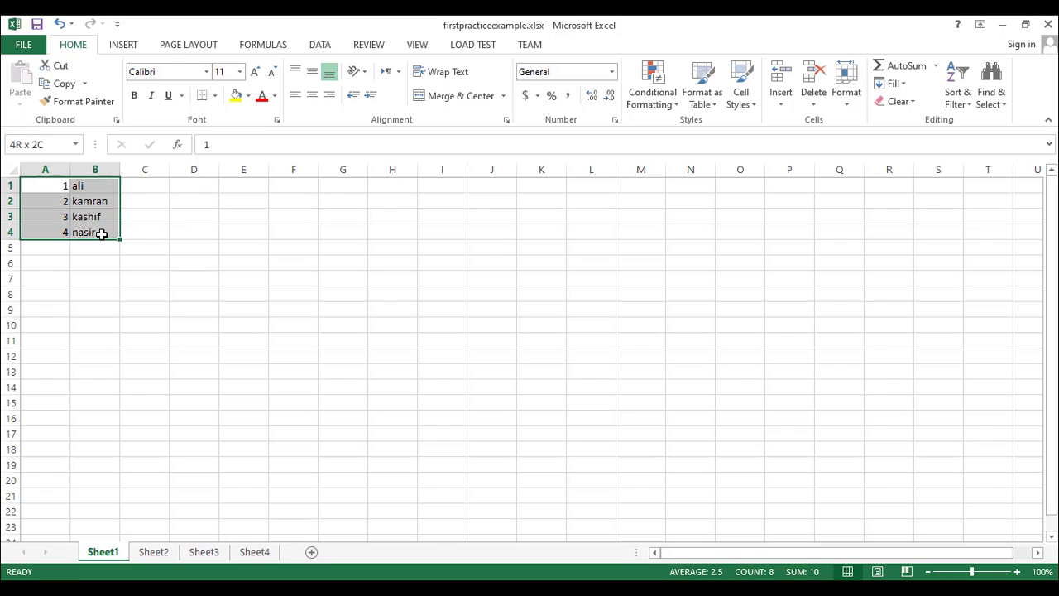
Examine the cell references and contents of B3 and B4, highlighting B3's text in the formula bar
left_click(91, 222)
left_click(91, 222)
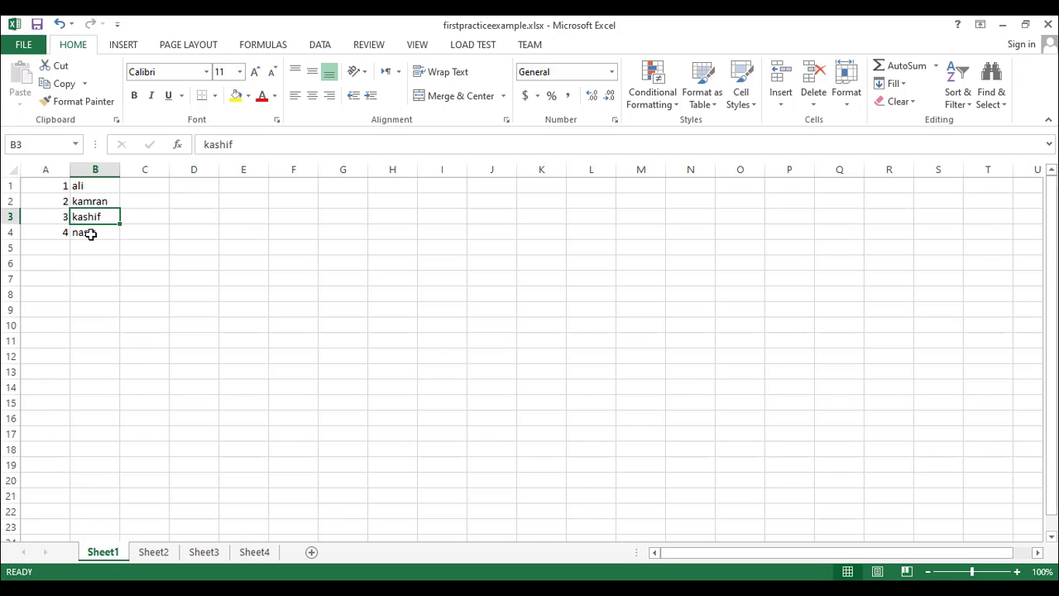
left_click(91, 234)
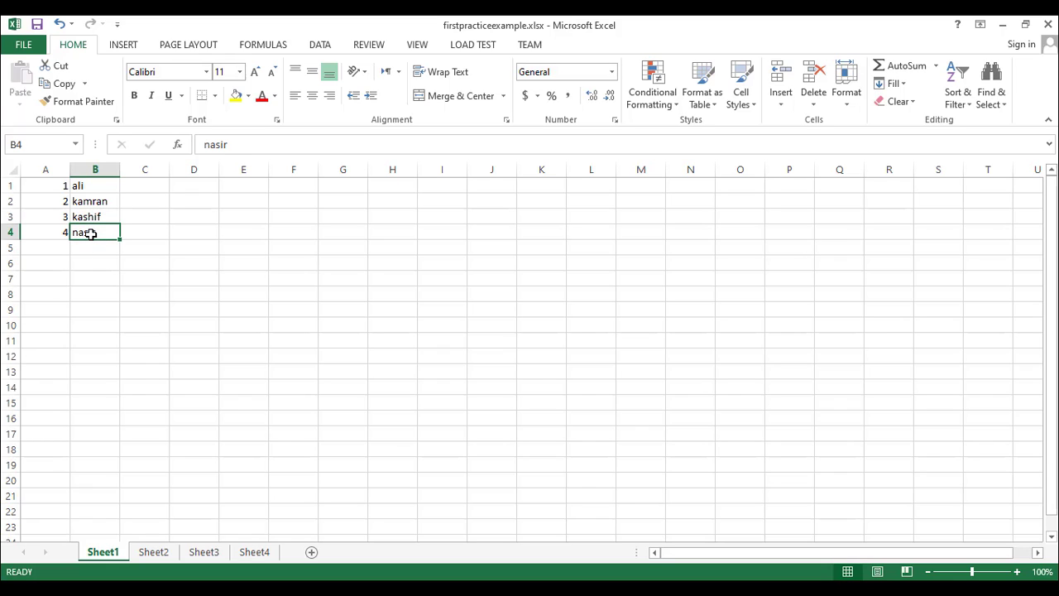
left_click(9, 145)
left_click(93, 217)
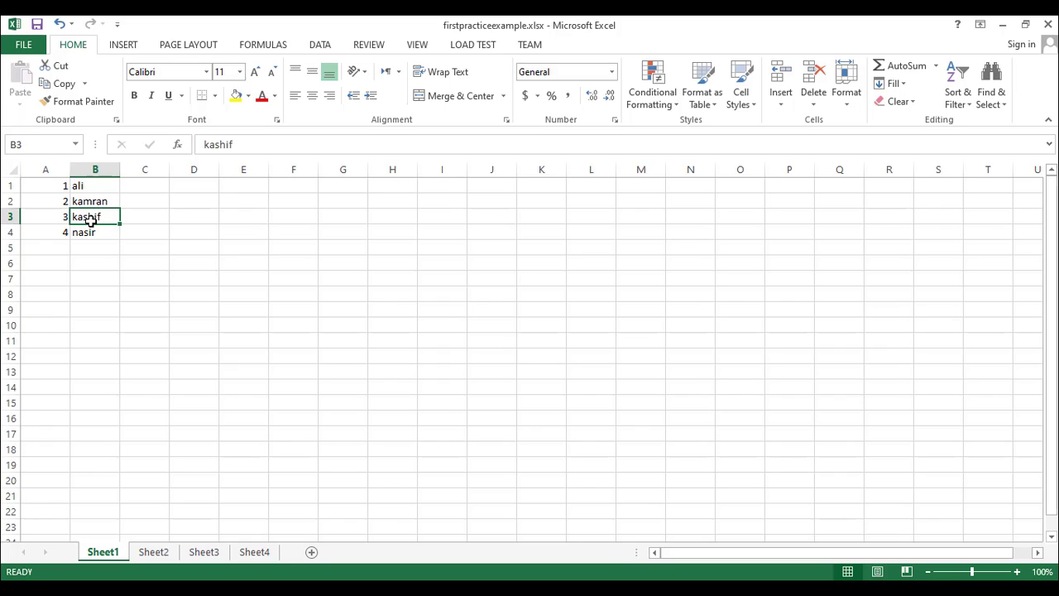
left_click(29, 144)
left_click_drag(235, 146, 189, 147)
left_click_drag(262, 147, 174, 146)
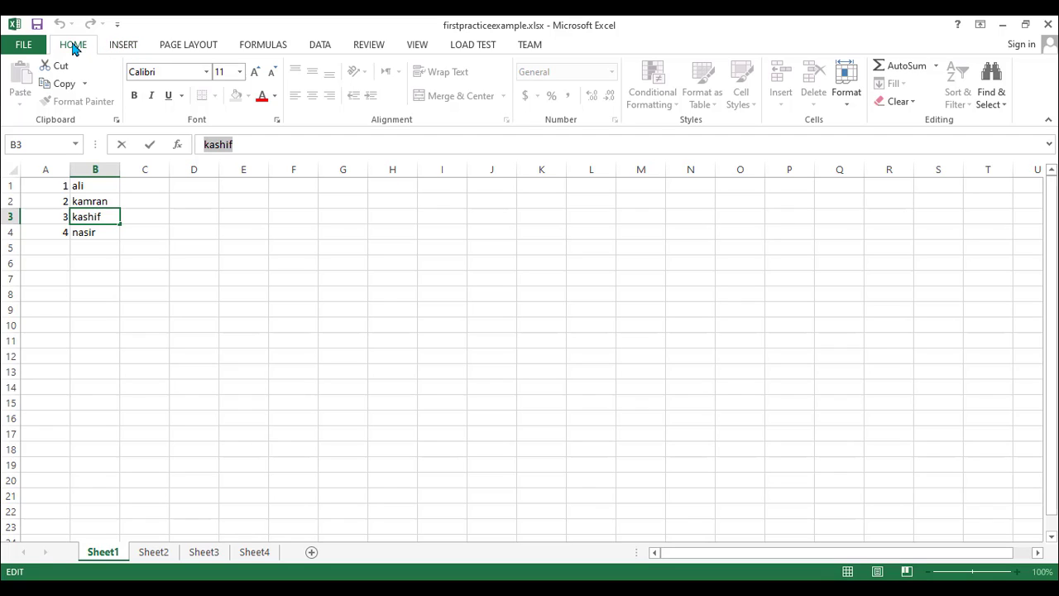
Look through the Insert, Page Layout, Data, Review and View commands, return to the Home commands and leave cell editing
left_click(147, 44)
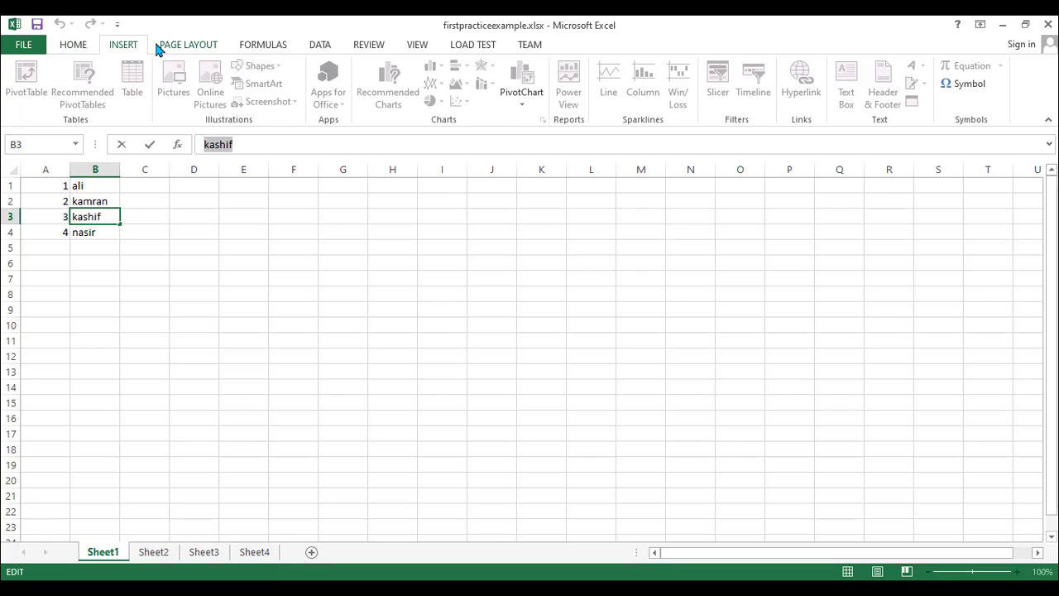
scroll(255, 48, "down", 2)
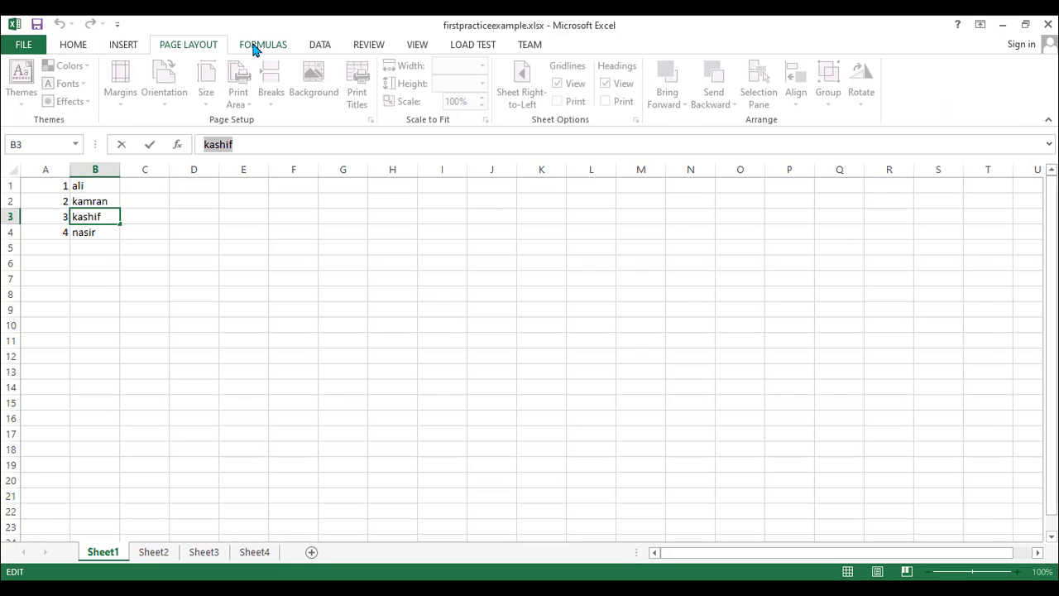
left_click(320, 47)
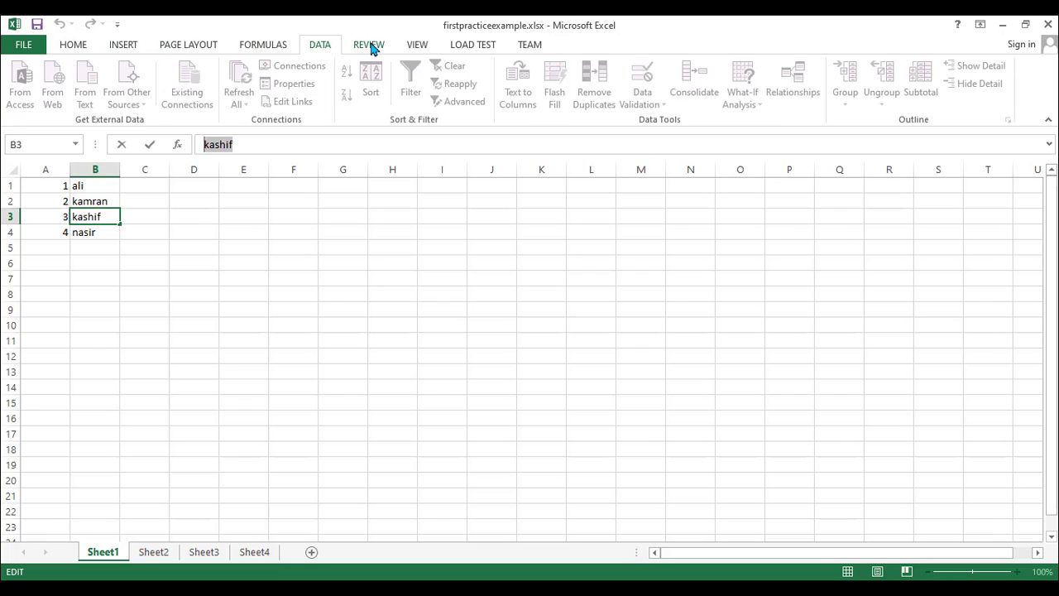
left_click(372, 47)
left_click(424, 46)
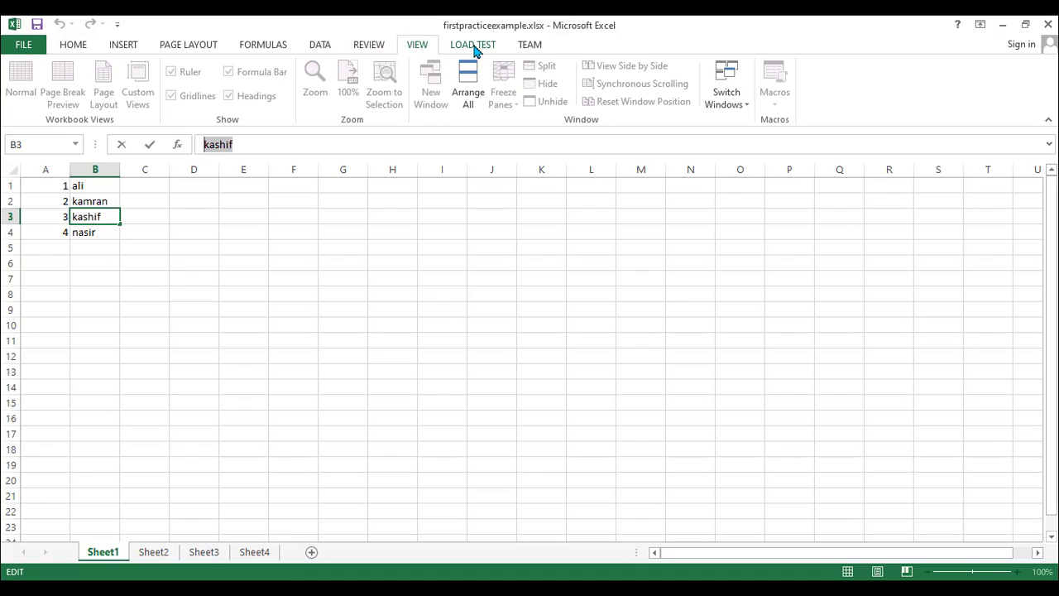
left_click(76, 46)
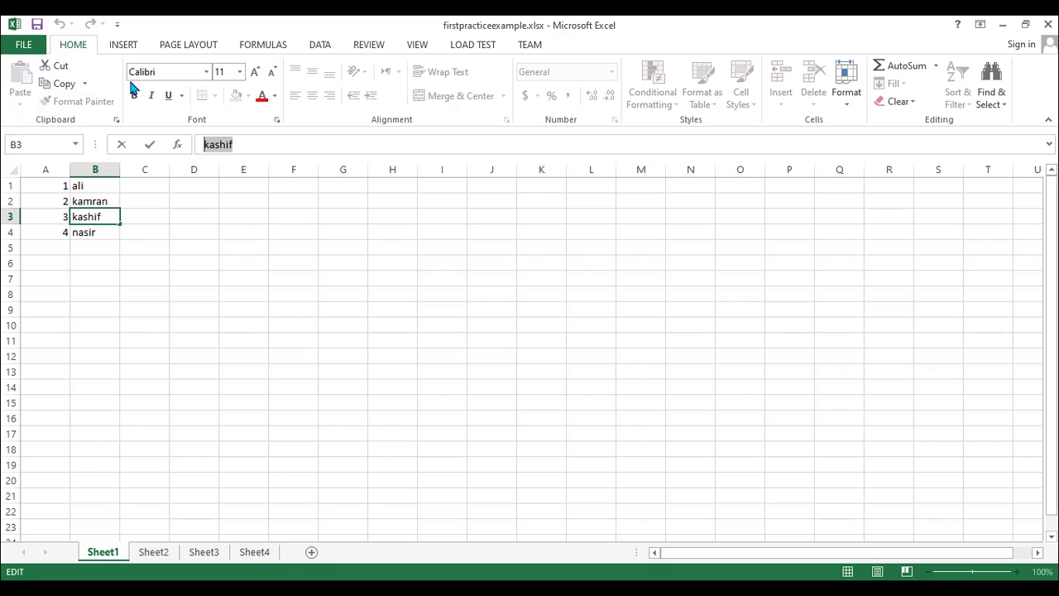
left_click(124, 235)
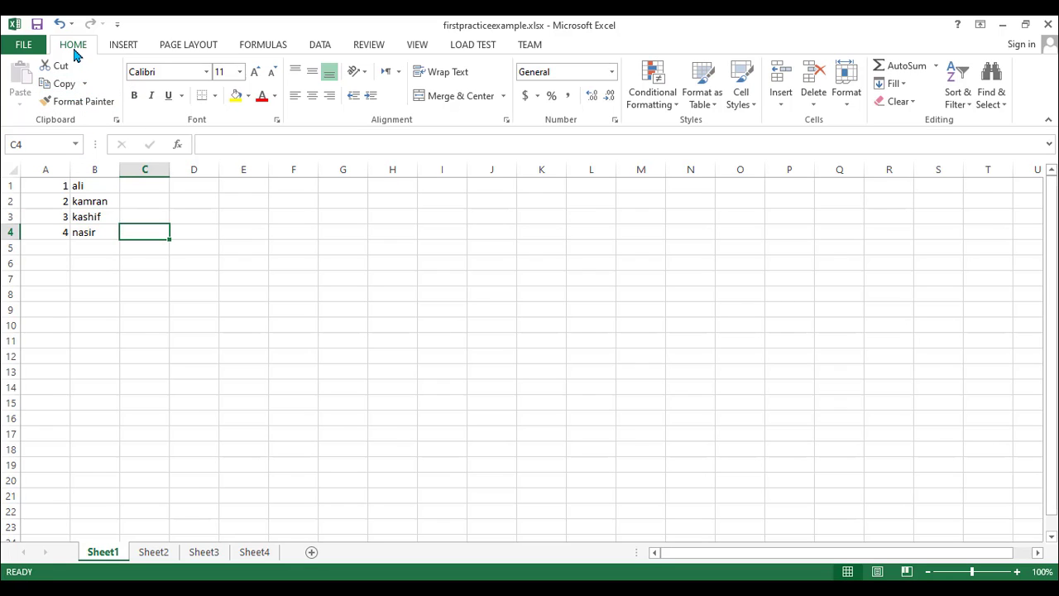
Select the numbers and names in the range A1:B4
left_click(73, 215)
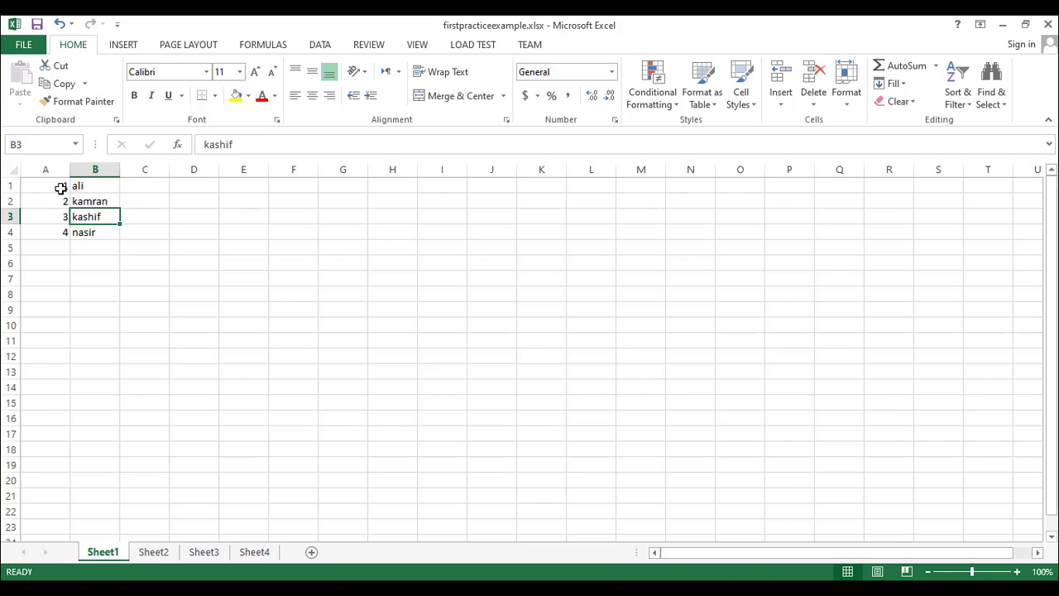
left_click(64, 187)
left_click_drag(67, 199, 94, 230)
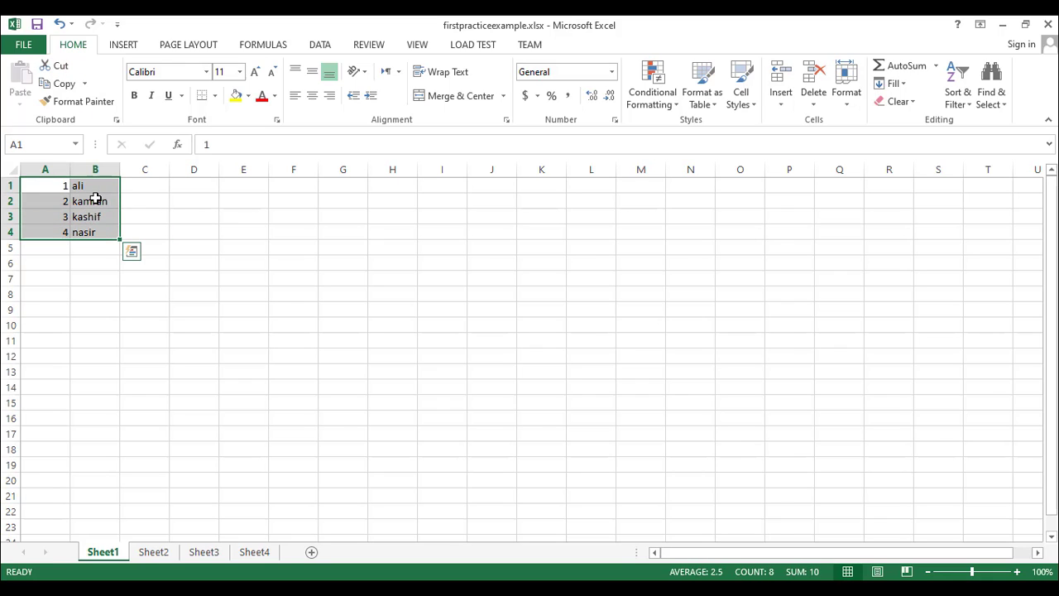